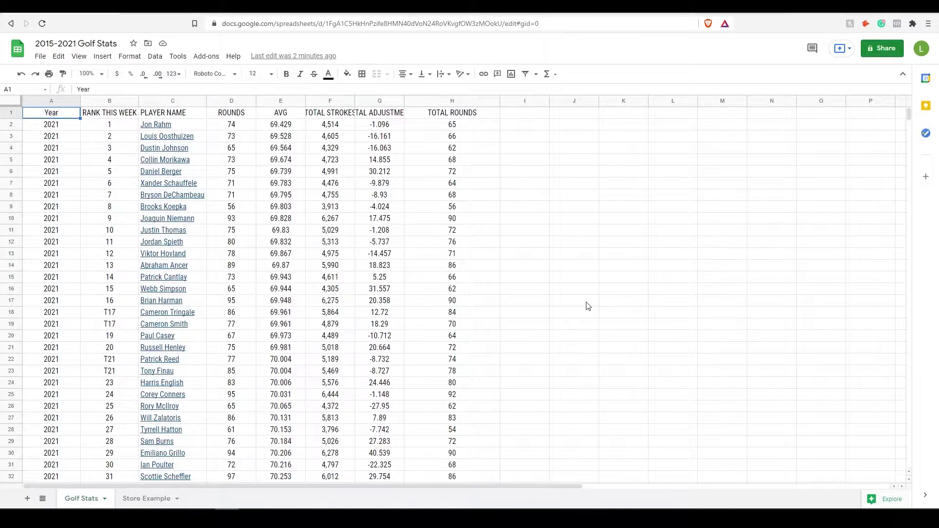
# Widen the TOTAL STROKES column and auto-fit column G to its TOTAL ADJUSTMENT header.
pyautogui.moveTo(354, 101); pyautogui.dragTo(361, 101)
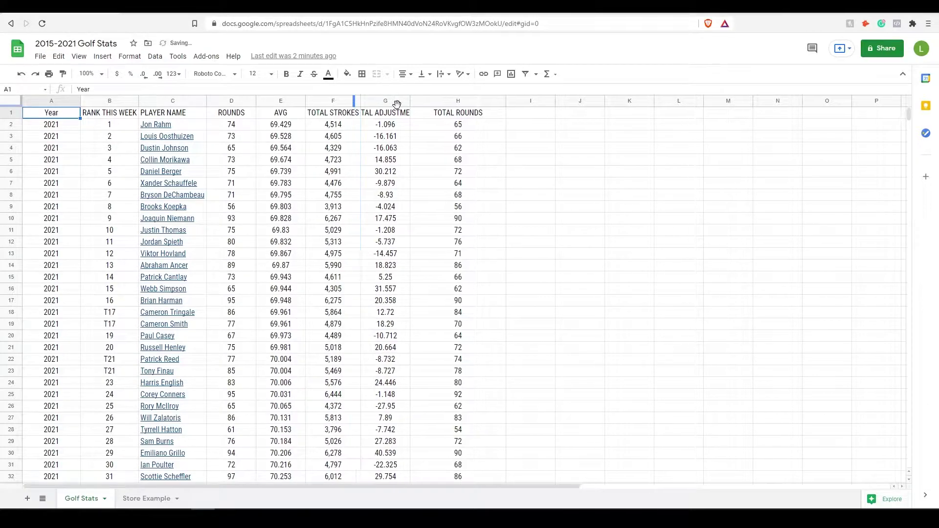
pyautogui.doubleClick(409, 101)
pyautogui.click(615, 267)
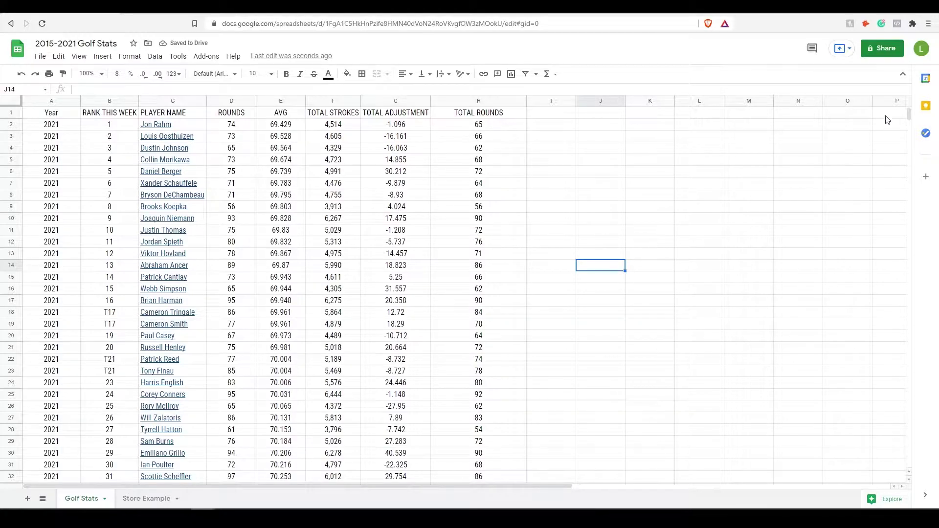
# Scroll through the 2021 player rankings and leave the spreadsheet title unchanged.
pyautogui.moveTo(909, 120); pyautogui.dragTo(870, 112)
pyautogui.click(721, 219)
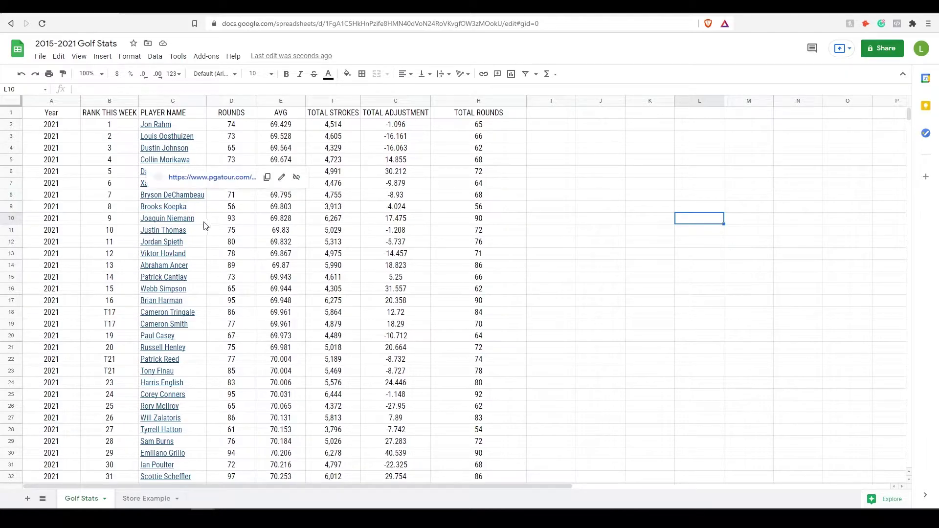
pyautogui.scroll(-8, 205, 226)
pyautogui.scroll(-16, 205, 226)
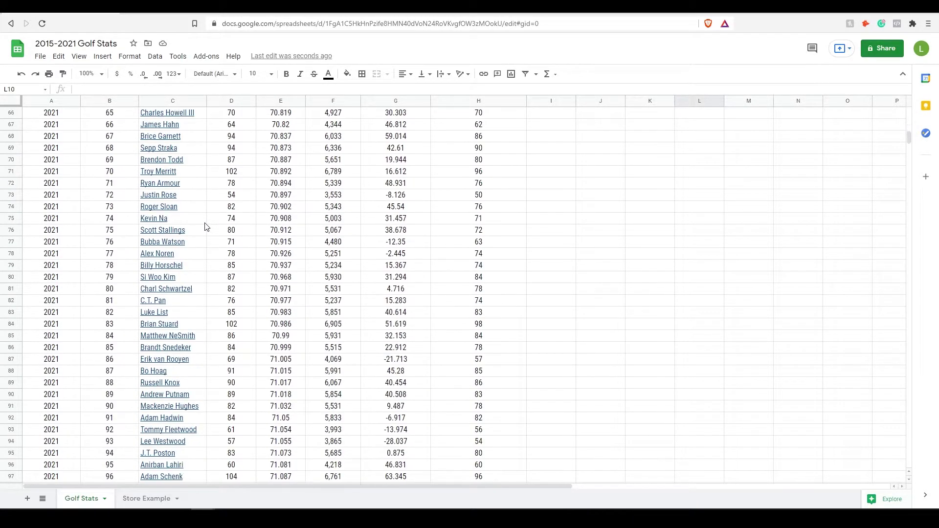
pyautogui.scroll(20, 206, 226)
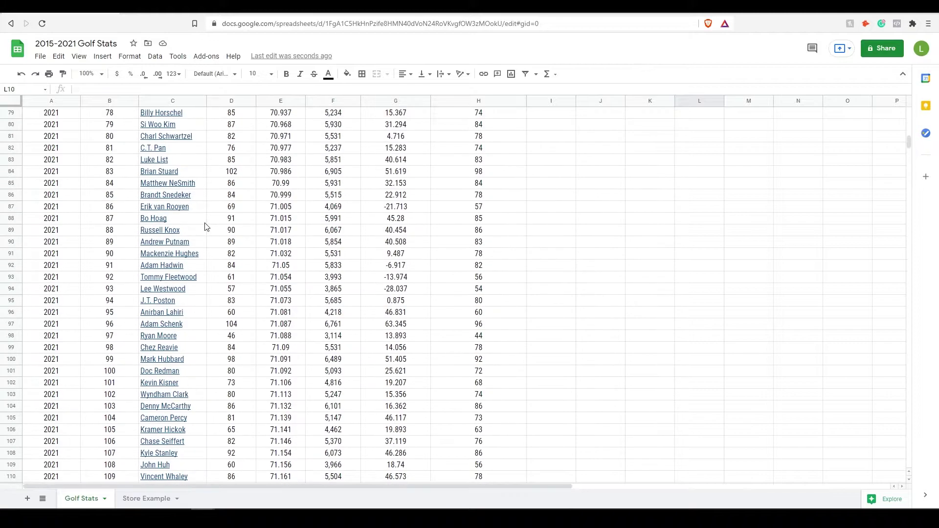
pyautogui.scroll(4, 205, 227)
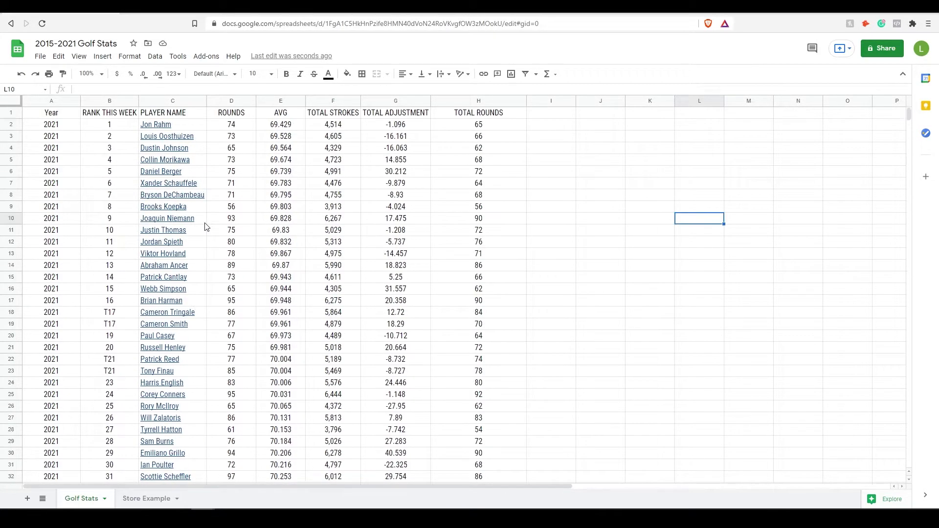
pyautogui.click(598, 268)
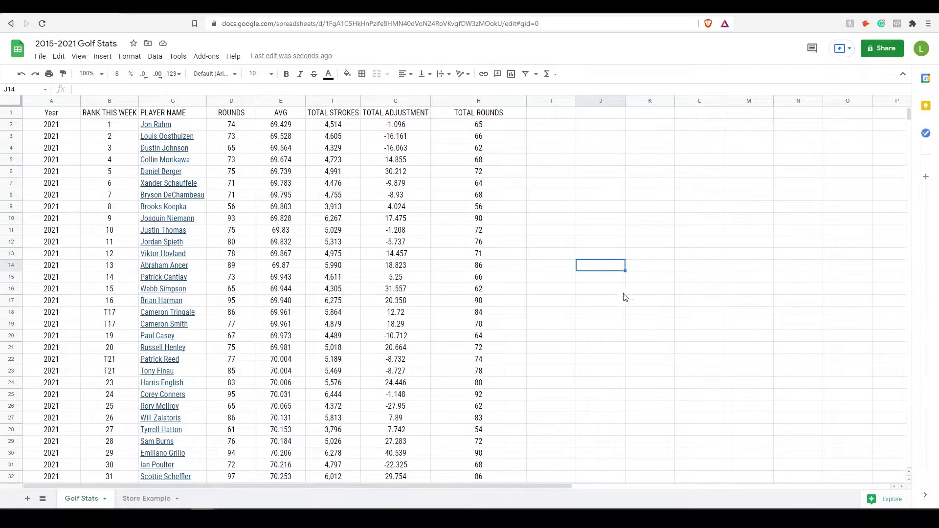
pyautogui.click(91, 43)
pyautogui.click(684, 234)
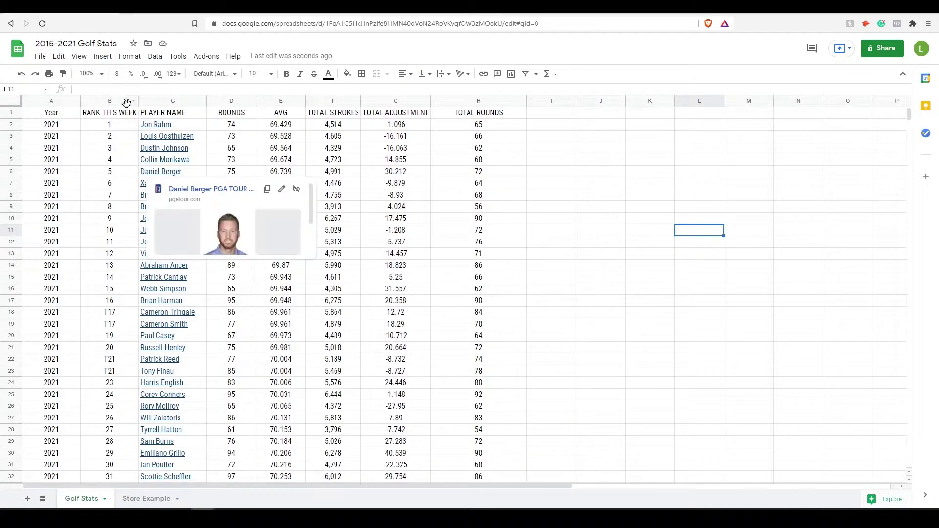
# Start a new pivot table from the Data menu, keeping New sheet as its location.
pyautogui.click(155, 56)
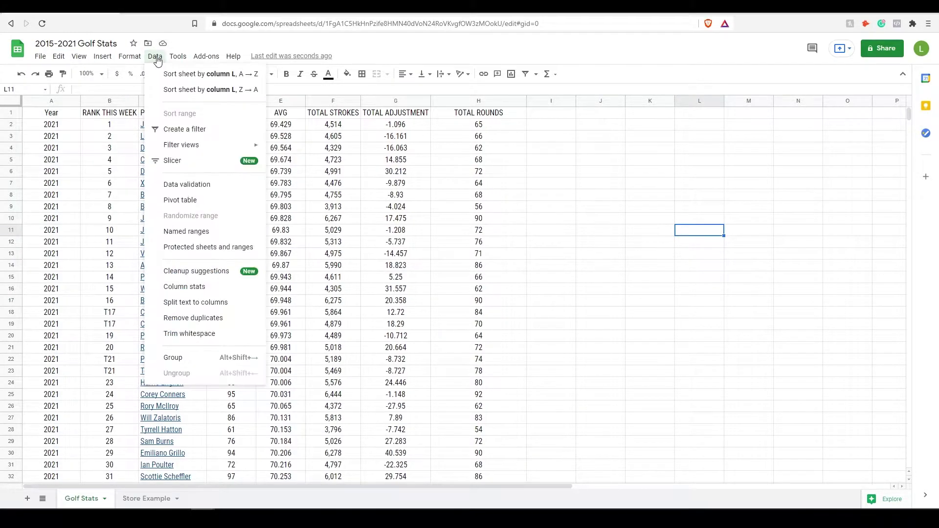
pyautogui.click(180, 200)
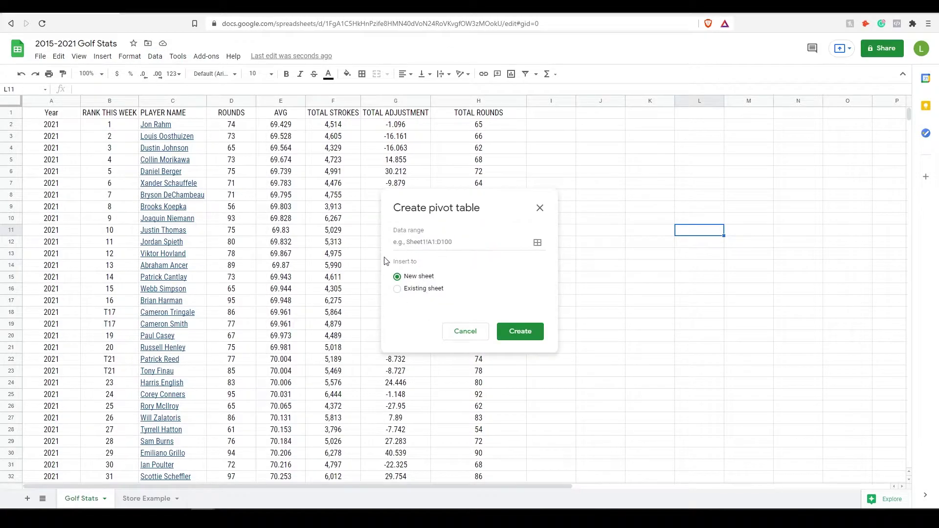
pyautogui.click(425, 244)
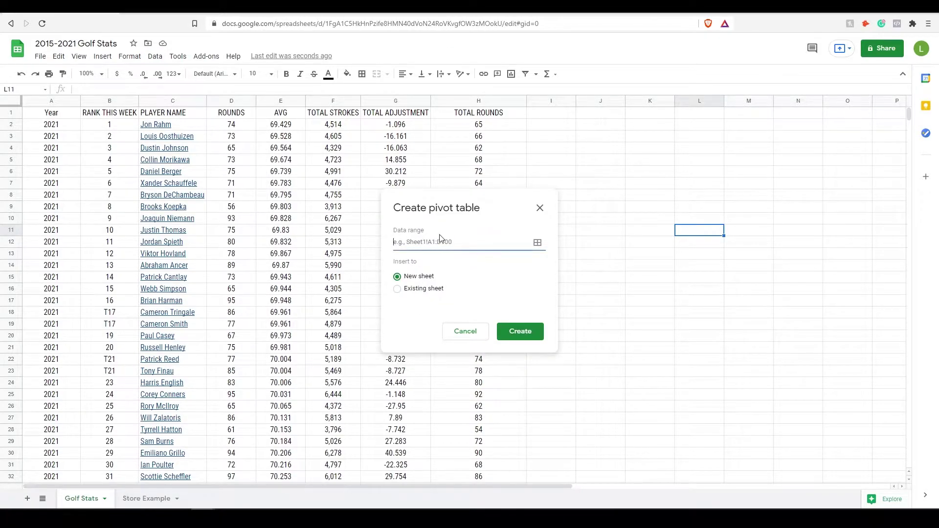
pyautogui.click(397, 289)
pyautogui.click(397, 276)
# Set the data range to 'Golf Stats'!A1:H876 and create the pivot table.
pyautogui.click(425, 242)
pyautogui.click(537, 243)
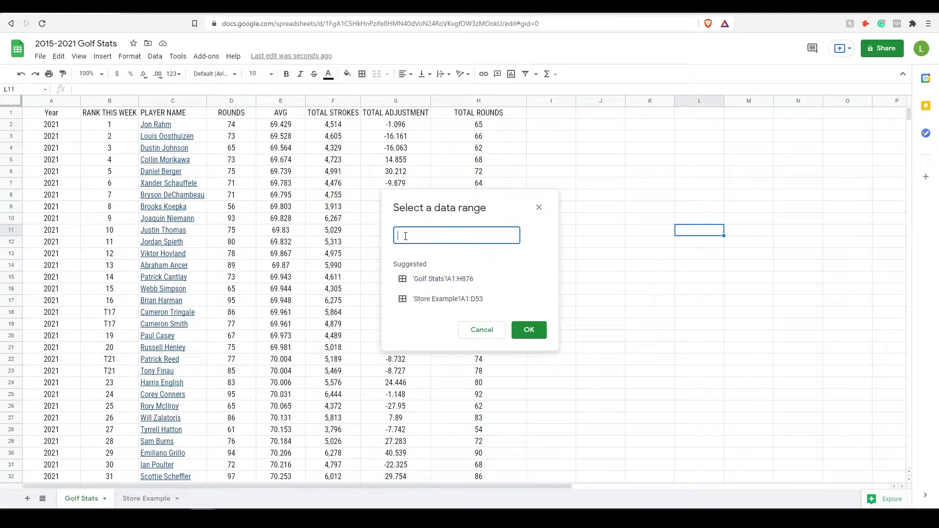
pyautogui.click(443, 279)
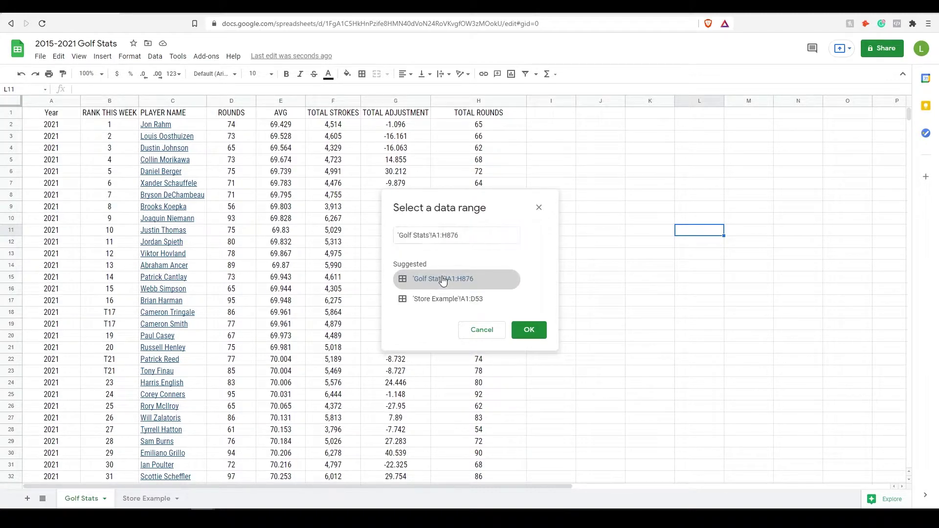
pyautogui.click(531, 331)
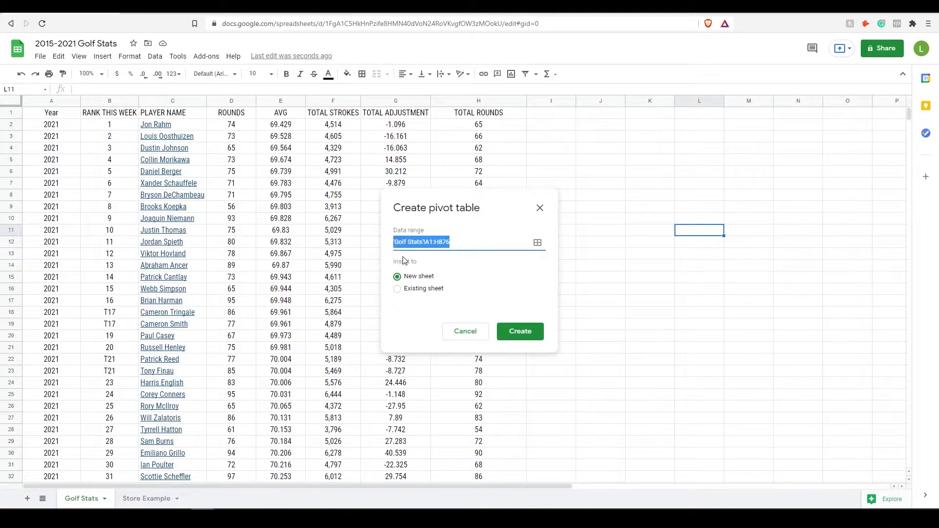
pyautogui.click(517, 332)
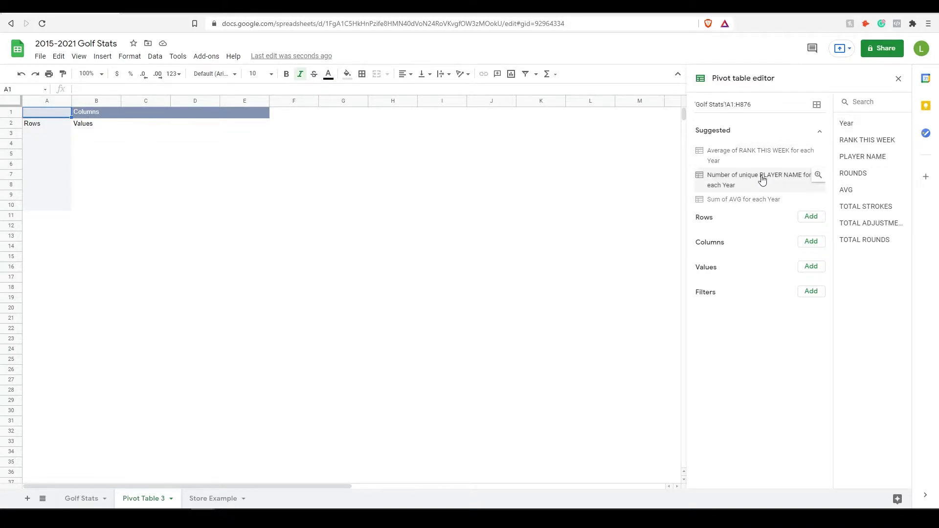
pyautogui.click(726, 156)
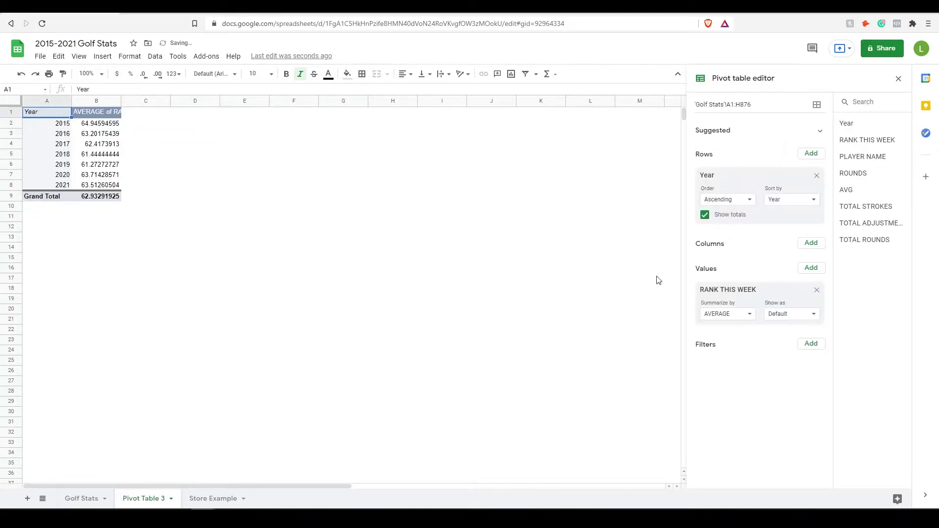
pyautogui.click(820, 130)
pyautogui.click(748, 176)
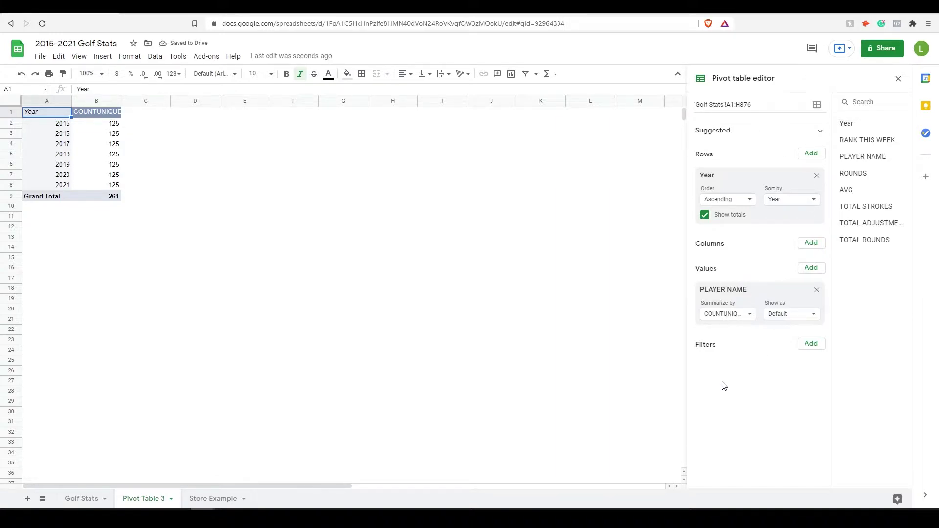
pyautogui.click(815, 177)
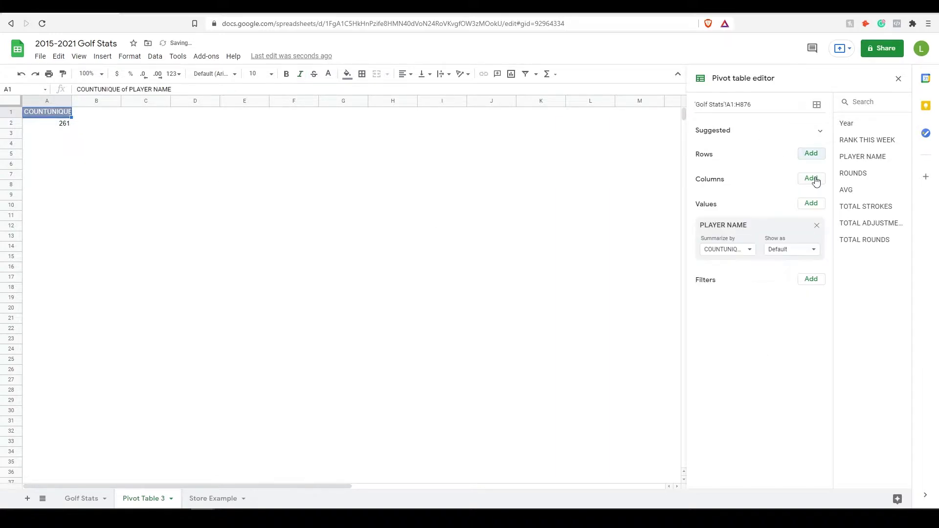
pyautogui.click(816, 226)
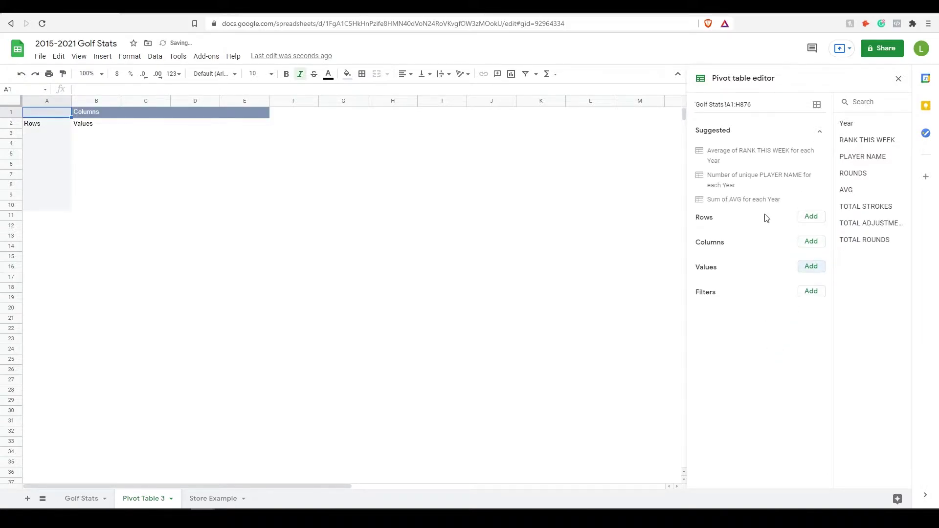
pyautogui.click(254, 329)
pyautogui.click(329, 371)
pyautogui.click(475, 324)
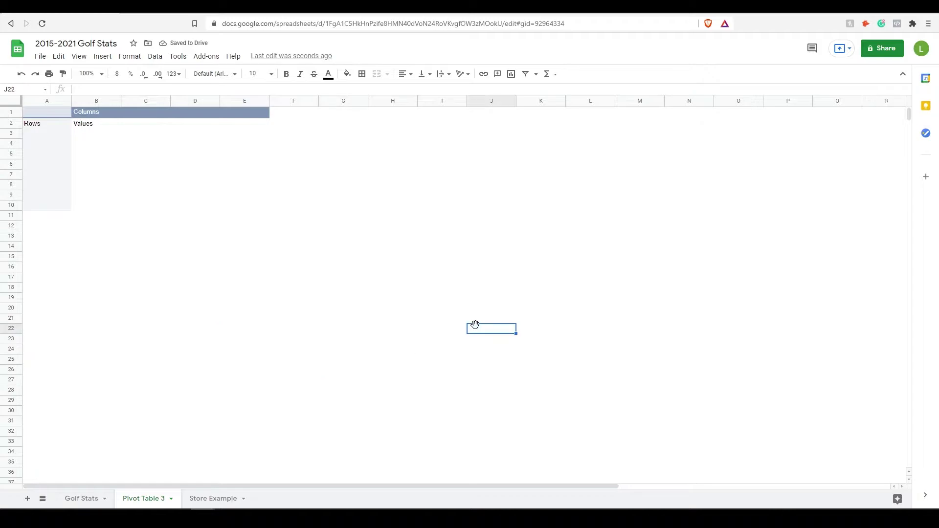
pyautogui.click(442, 403)
pyautogui.click(191, 328)
pyautogui.click(141, 159)
pyautogui.click(248, 321)
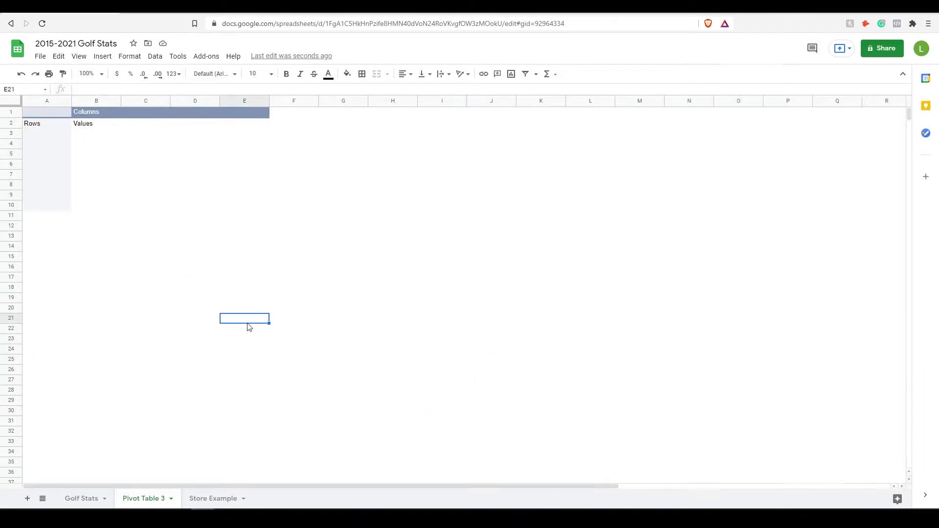
pyautogui.click(538, 266)
pyautogui.click(570, 361)
pyautogui.click(348, 392)
pyautogui.click(146, 124)
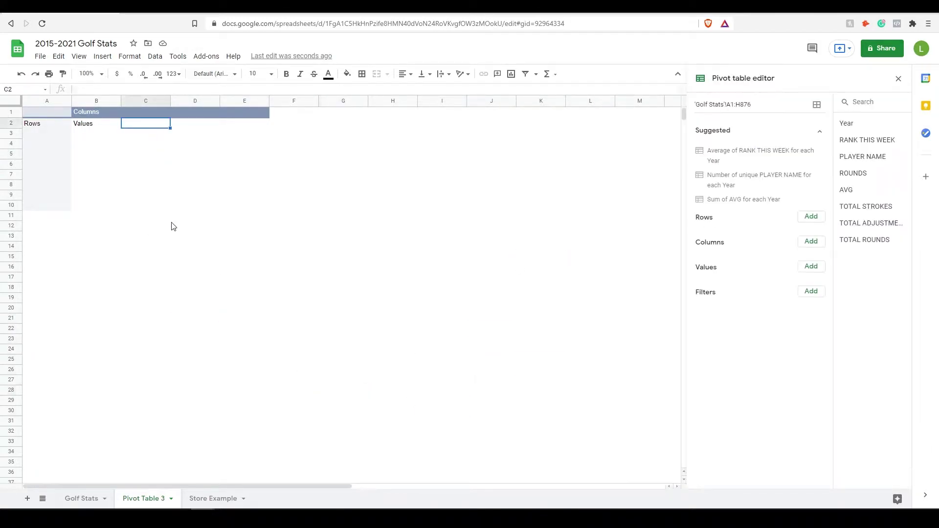
pyautogui.click(125, 154)
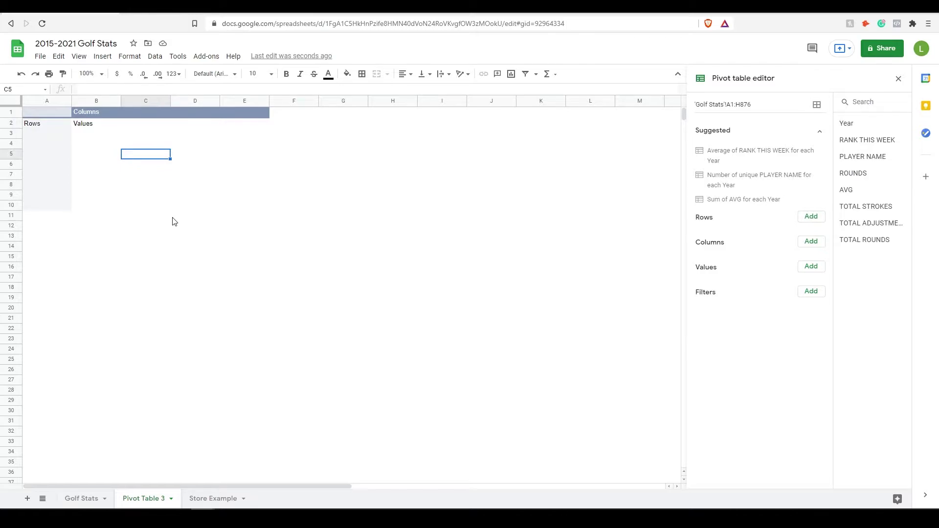
# Add Year as the pivot columns and undo an accidental move of the table.
pyautogui.click(810, 243)
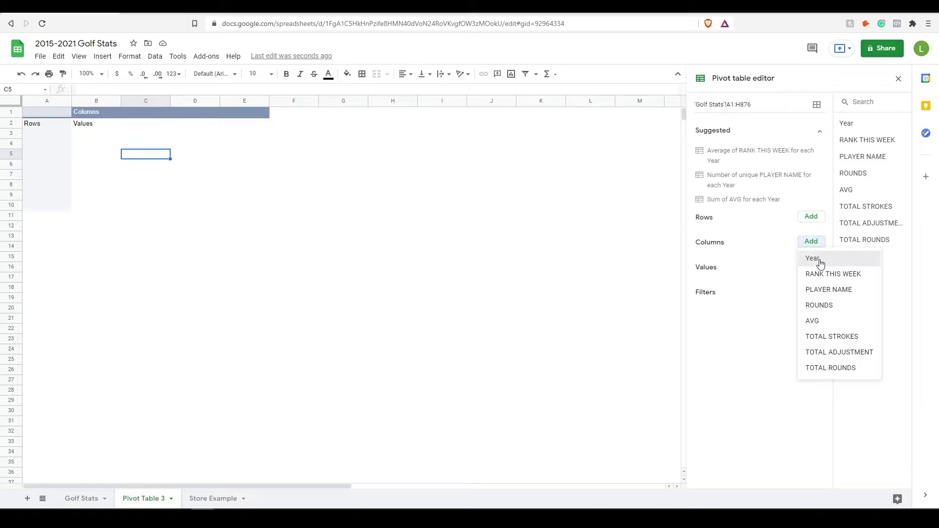
pyautogui.click(813, 258)
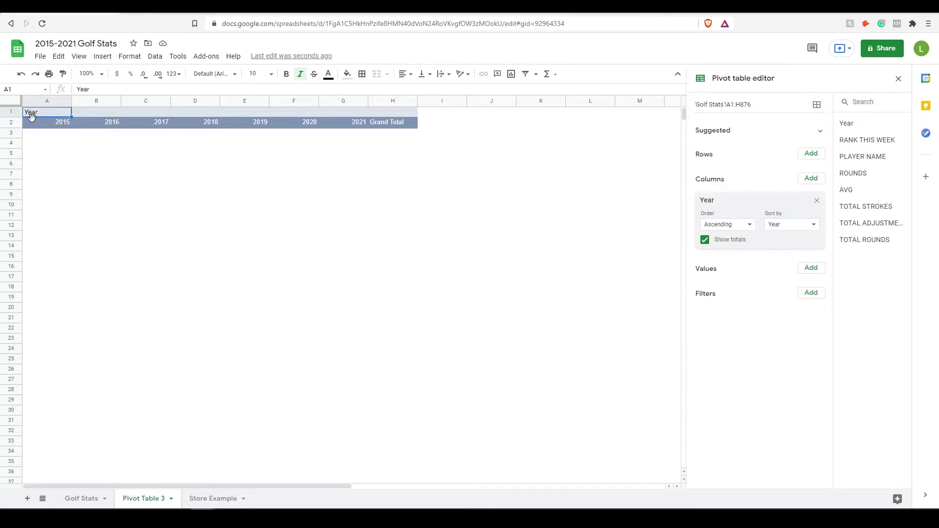
pyautogui.moveTo(396, 137); pyautogui.dragTo(396, 137)
pyautogui.click(379, 196)
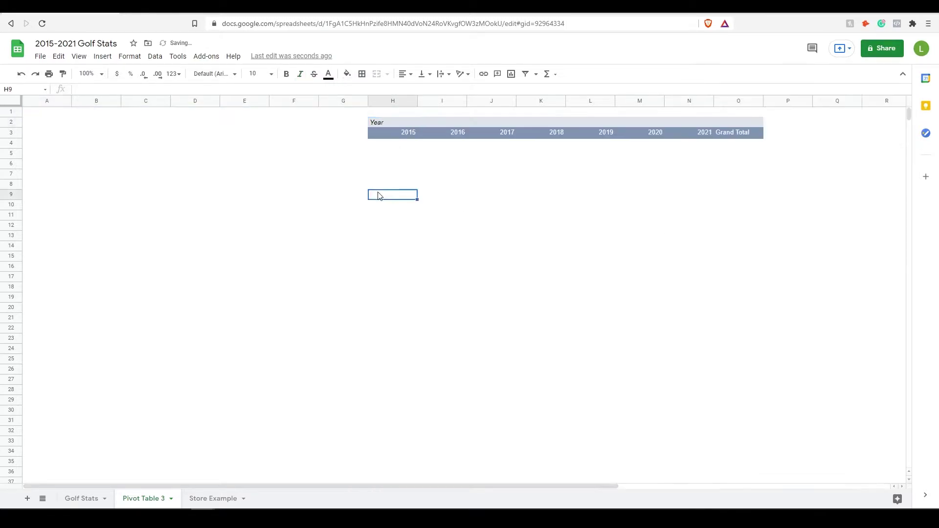
pyautogui.hotkey('ctrl', 'z')
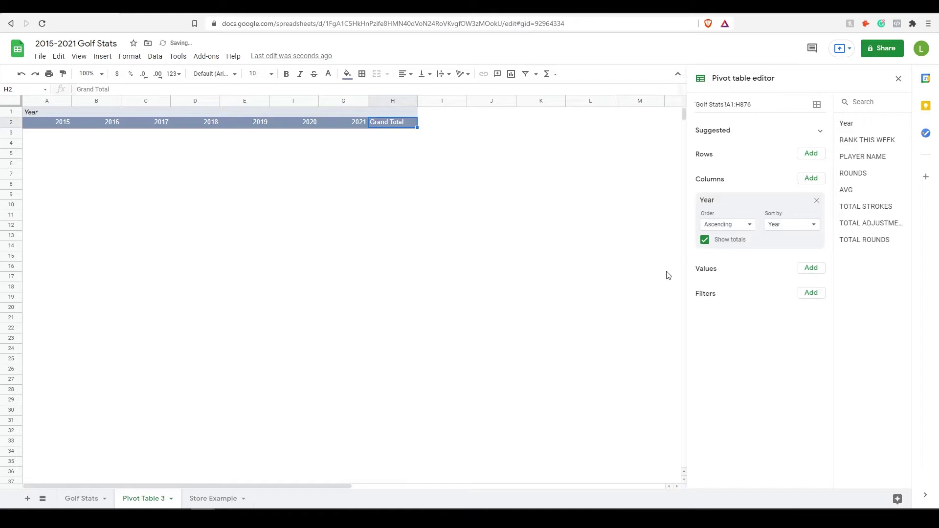
pyautogui.click(813, 154)
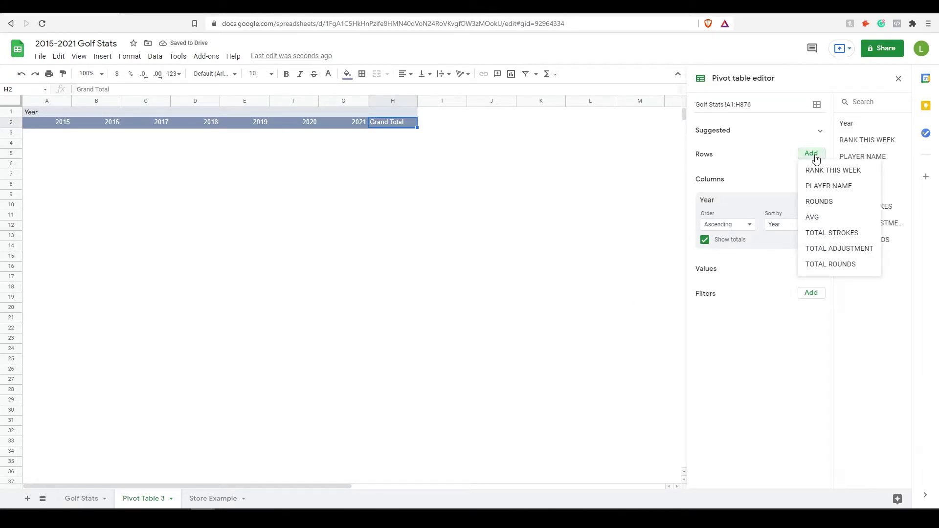
# Add PLAYER NAME as the pivot rows, listing players alphabetically.
pyautogui.click(827, 186)
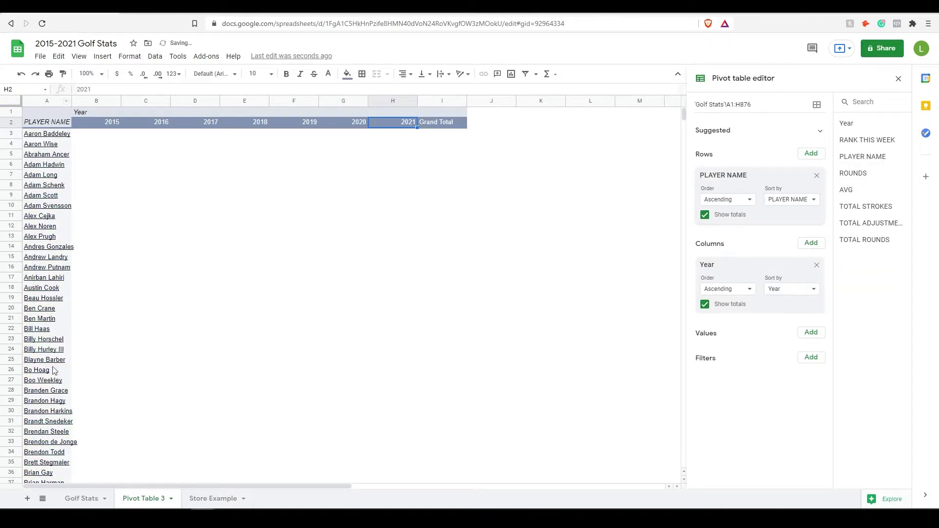
pyautogui.moveTo(49, 462)
pyautogui.click(819, 333)
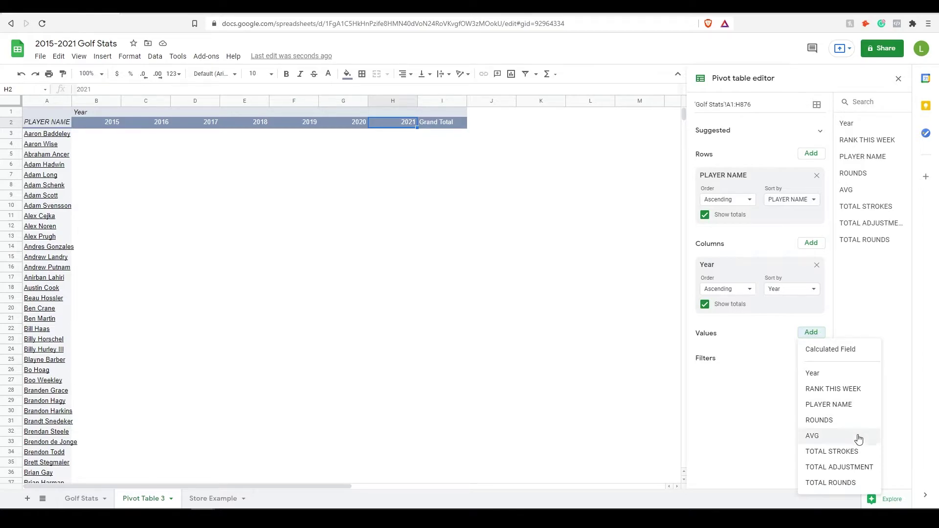
# Sum TOTAL STROKES per player and year, check a few cells, then remove Values and Year.
pyautogui.click(840, 452)
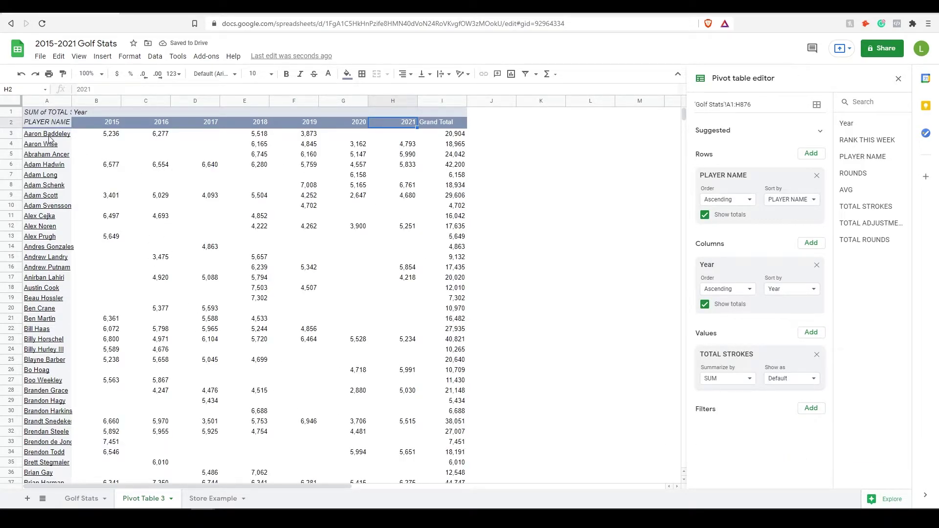
pyautogui.click(218, 139)
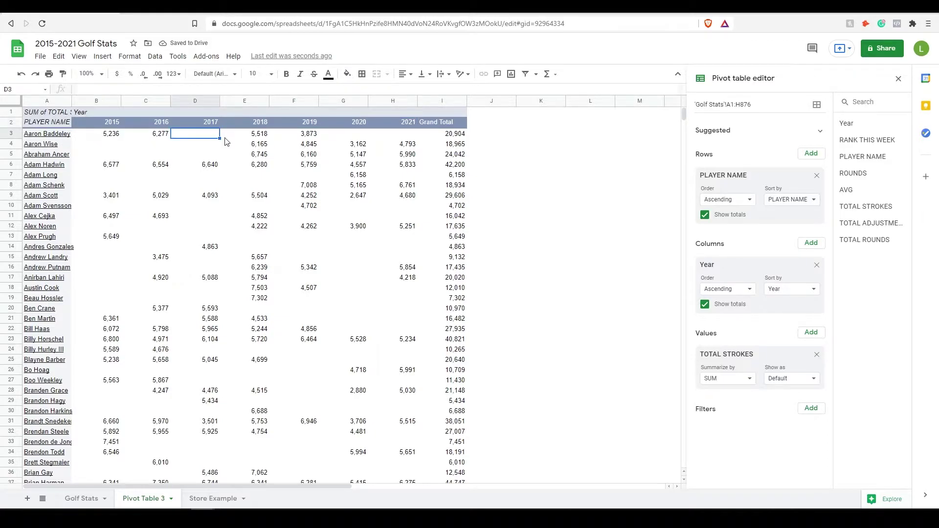
pyautogui.click(235, 139)
pyautogui.click(194, 135)
pyautogui.click(156, 156)
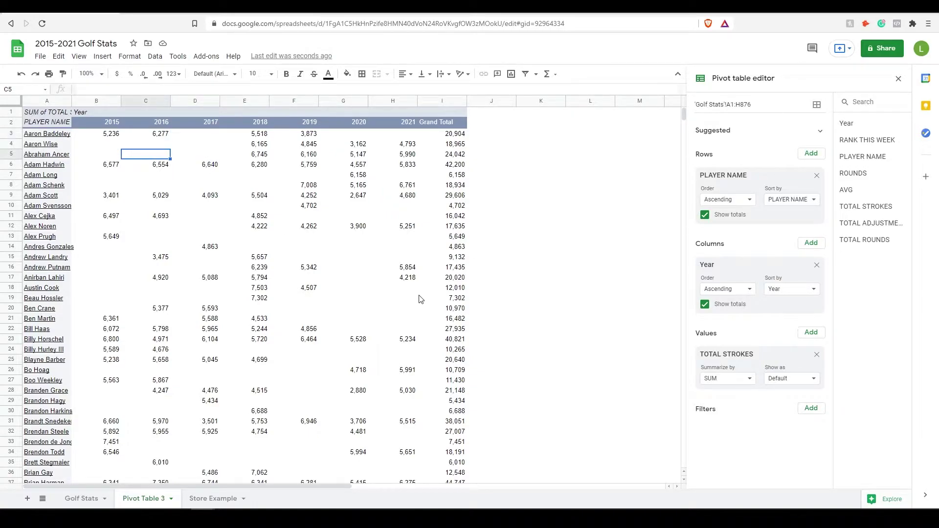
pyautogui.click(816, 354)
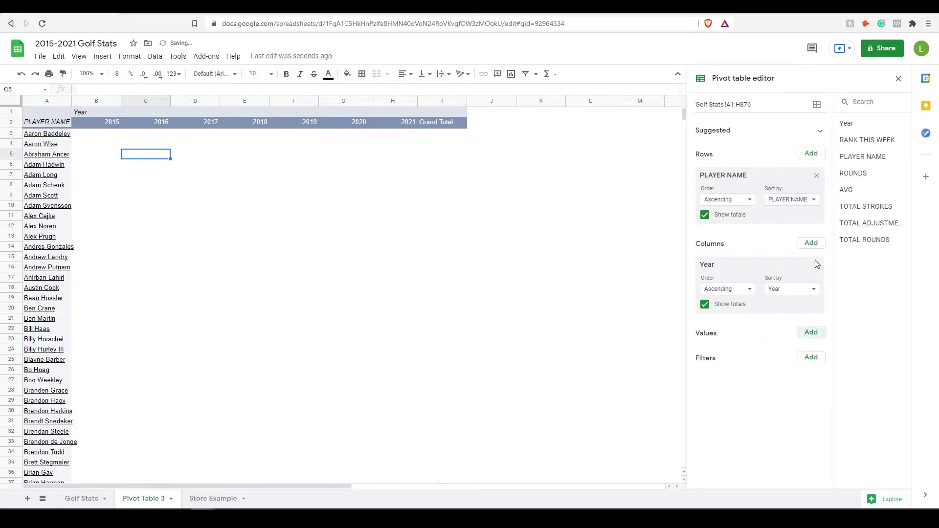
pyautogui.click(816, 264)
# Replace the rows with AVG and PLAYER NAME groupings.
pyautogui.click(818, 176)
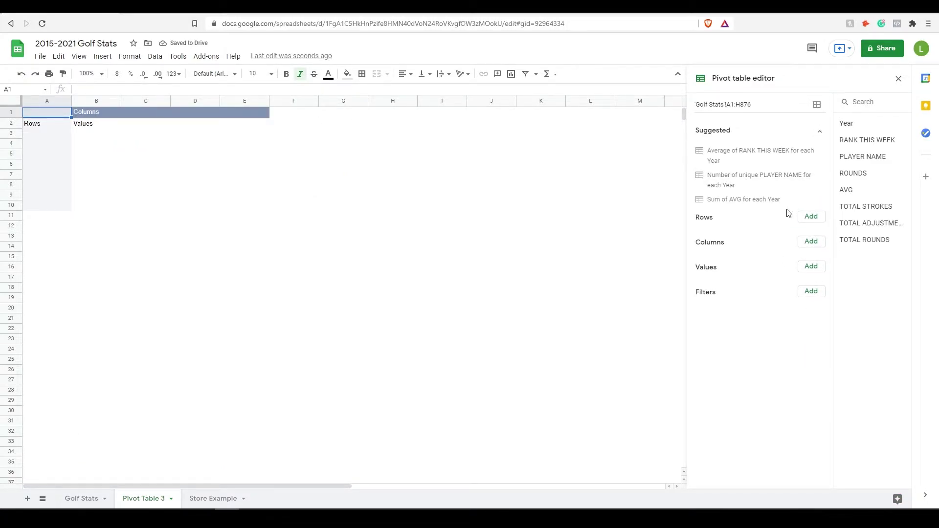
pyautogui.click(811, 217)
pyautogui.click(812, 294)
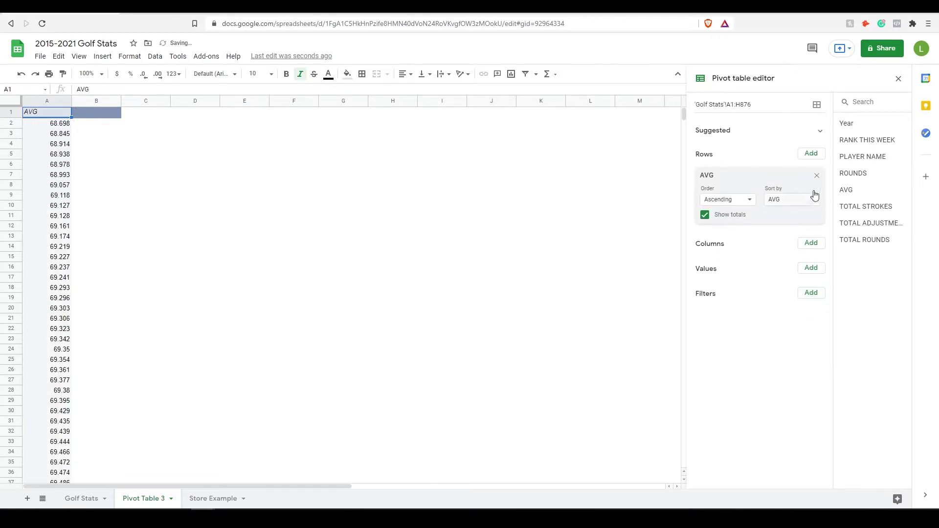
pyautogui.click(812, 155)
pyautogui.click(813, 201)
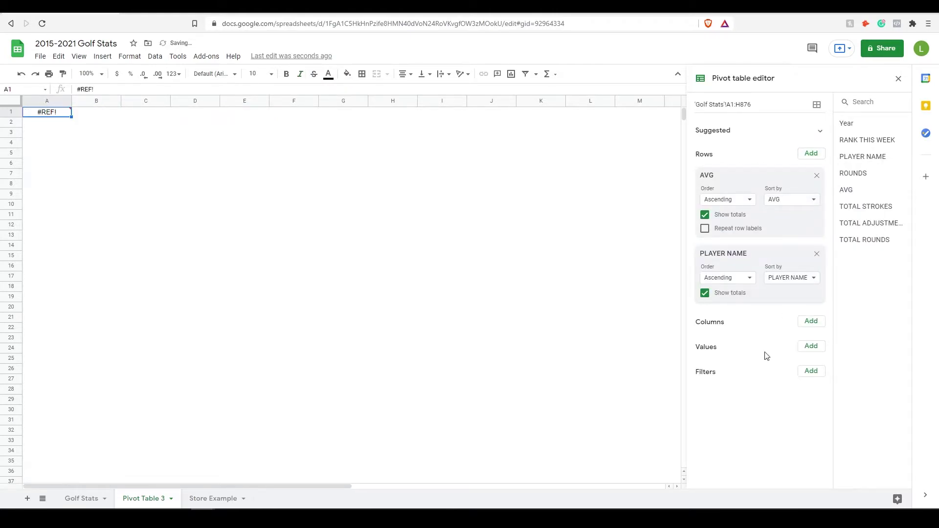
# Add Year as the pivot columns and summarize AVG as the values.
pyautogui.click(811, 321)
pyautogui.click(820, 337)
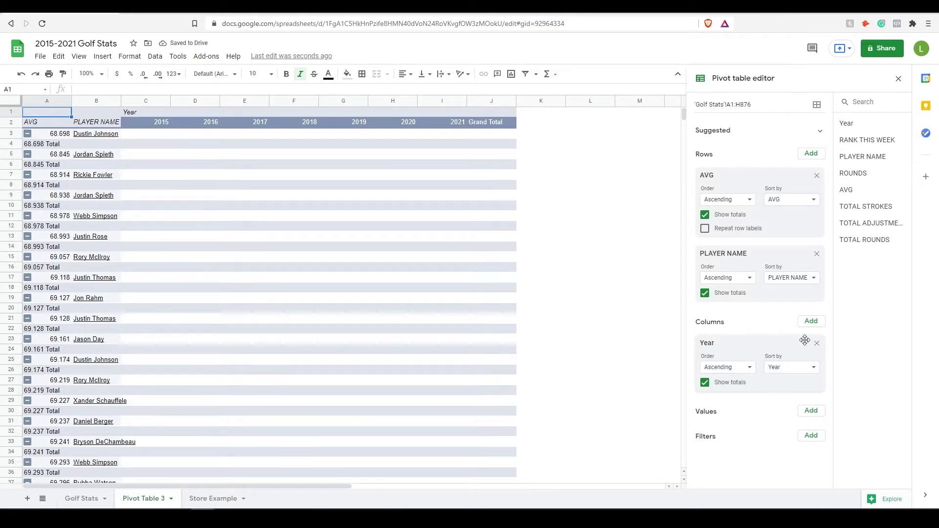
pyautogui.click(810, 320)
pyautogui.click(778, 417)
pyautogui.click(811, 411)
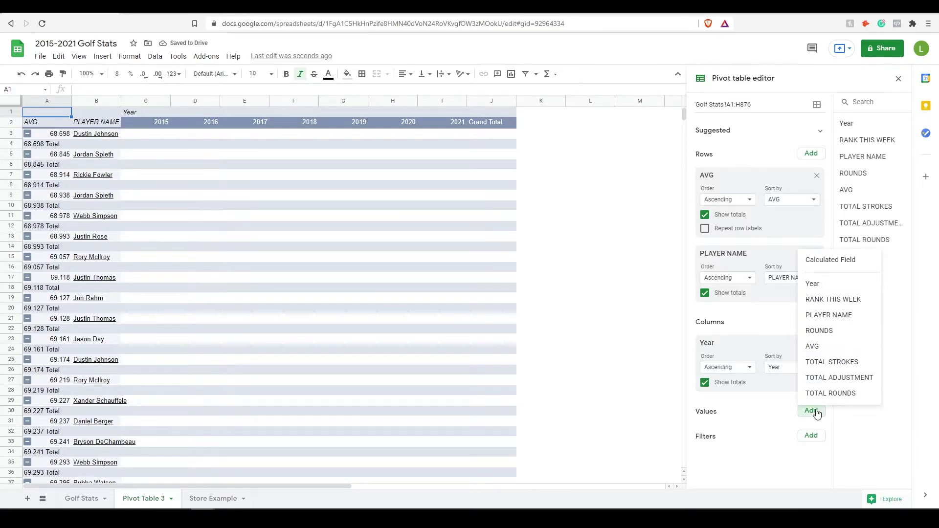
pyautogui.click(813, 347)
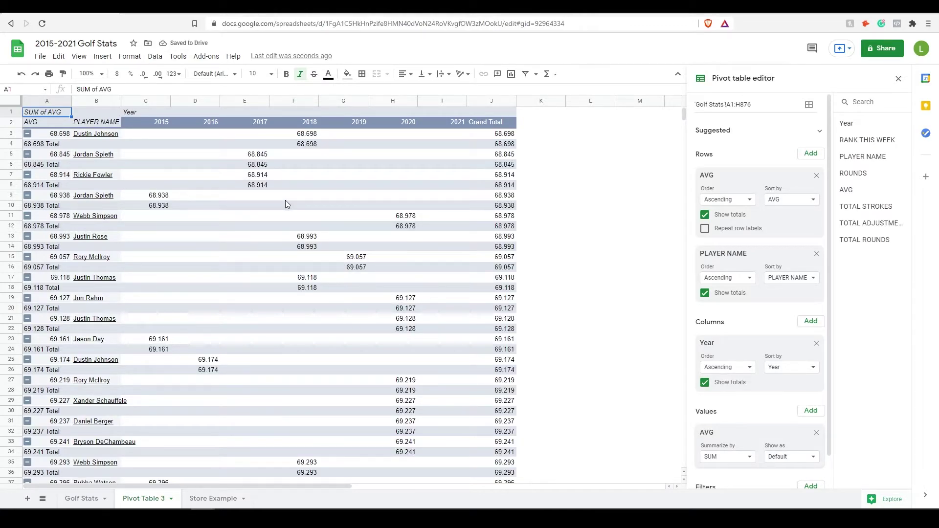
# Check the 2017 and 2018 AVG values, then remove the AVG row grouping.
pyautogui.moveTo(316, 134); pyautogui.dragTo(315, 145)
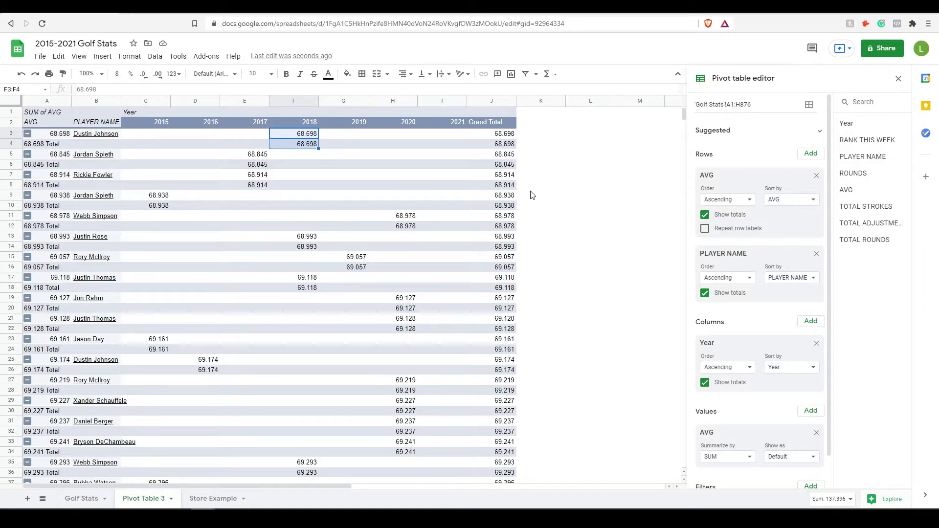
pyautogui.click(542, 186)
pyautogui.moveTo(260, 180); pyautogui.dragTo(268, 195)
pyautogui.click(588, 188)
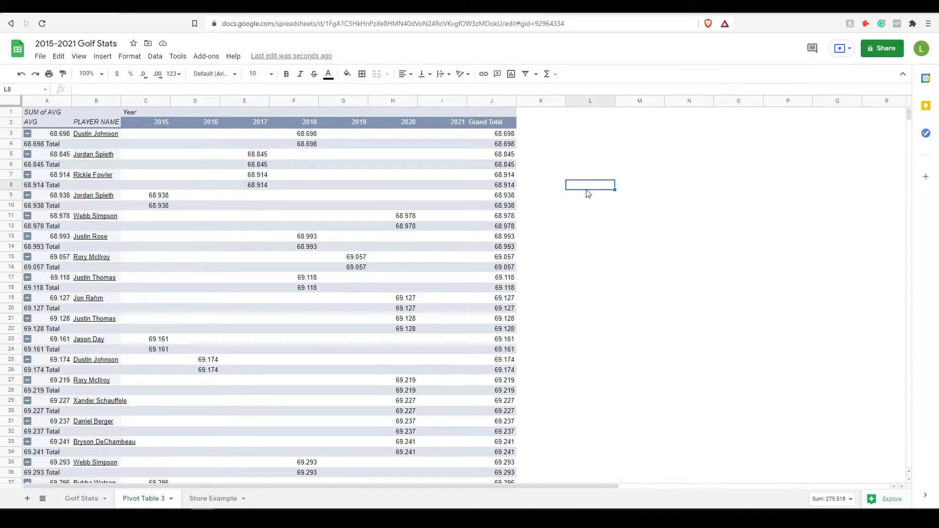
pyautogui.click(269, 167)
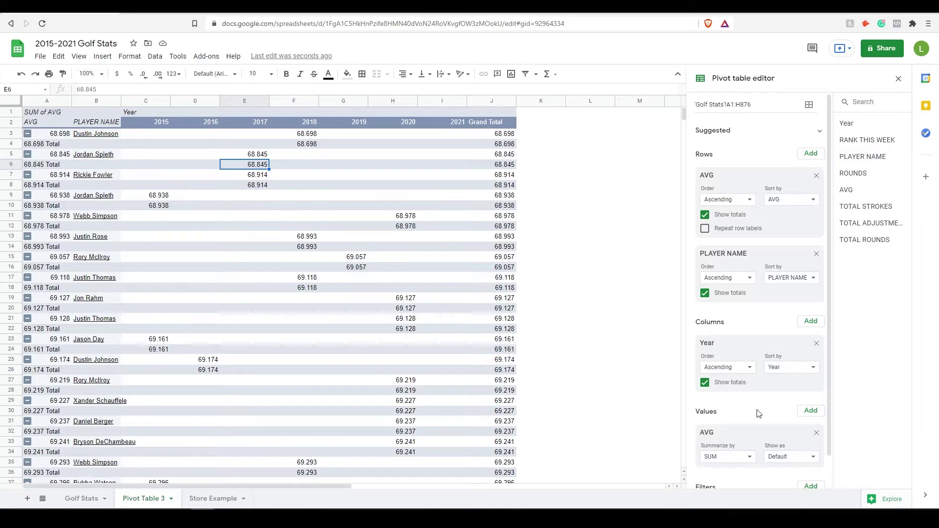
pyautogui.scroll(-1, 757, 413)
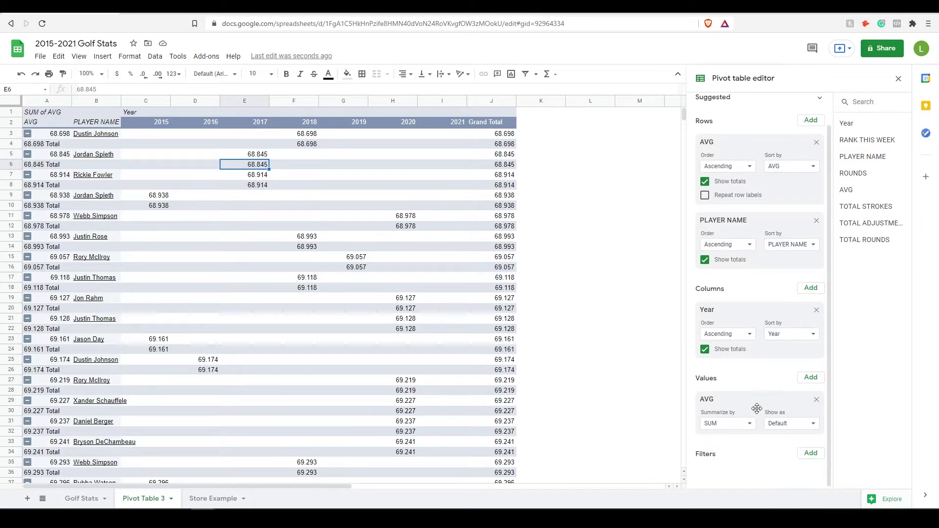
pyautogui.click(816, 142)
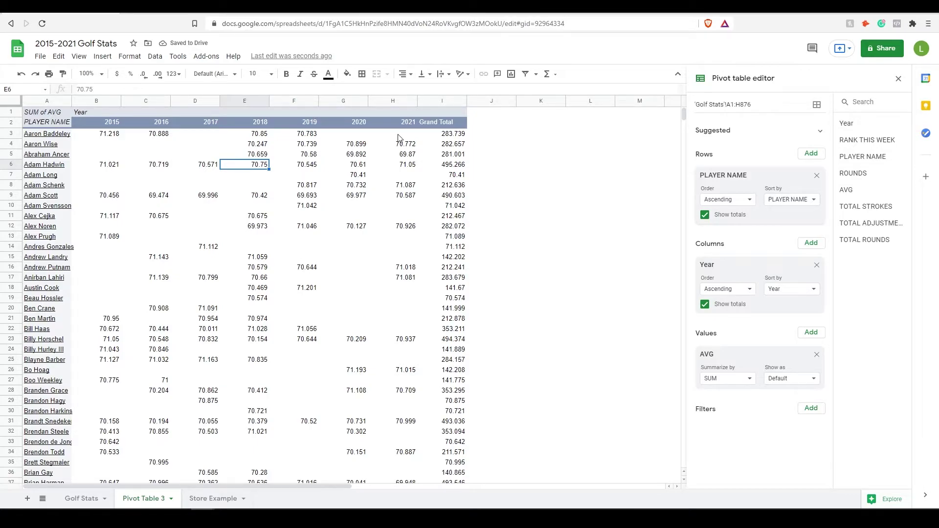
# Switch to the Store Example sheet and select the Date-to-Amount table, A1 through column D.
pyautogui.hotkey('ctrl', 'shift', 'pagedown')
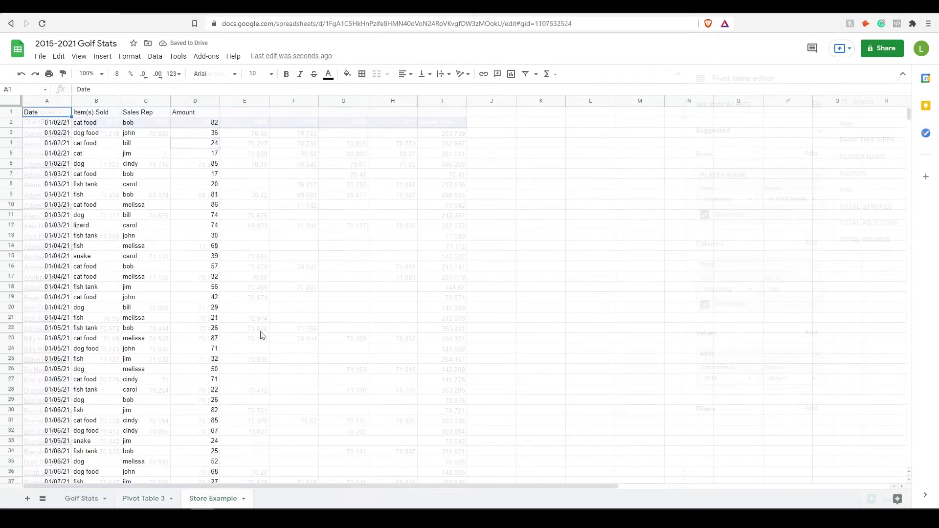
pyautogui.click(322, 308)
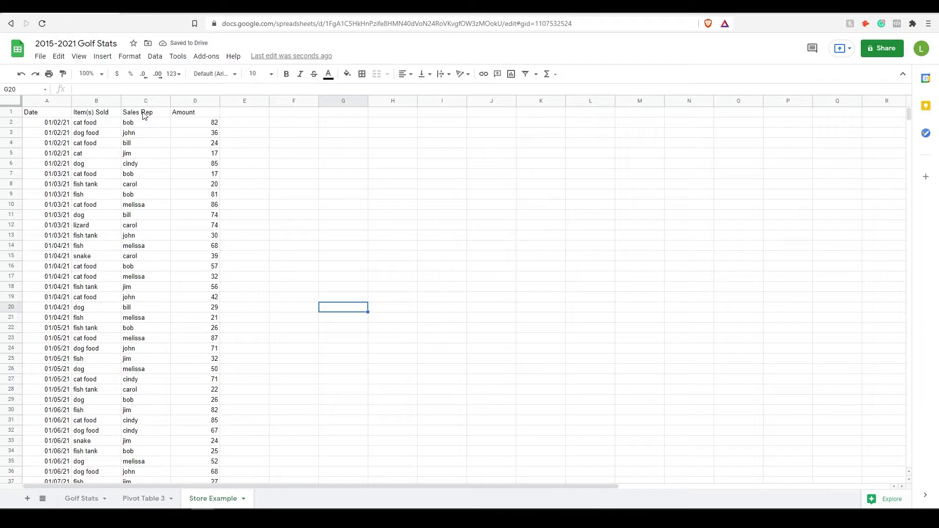
pyautogui.moveTo(143, 112); pyautogui.dragTo(145, 401)
pyautogui.click(323, 379)
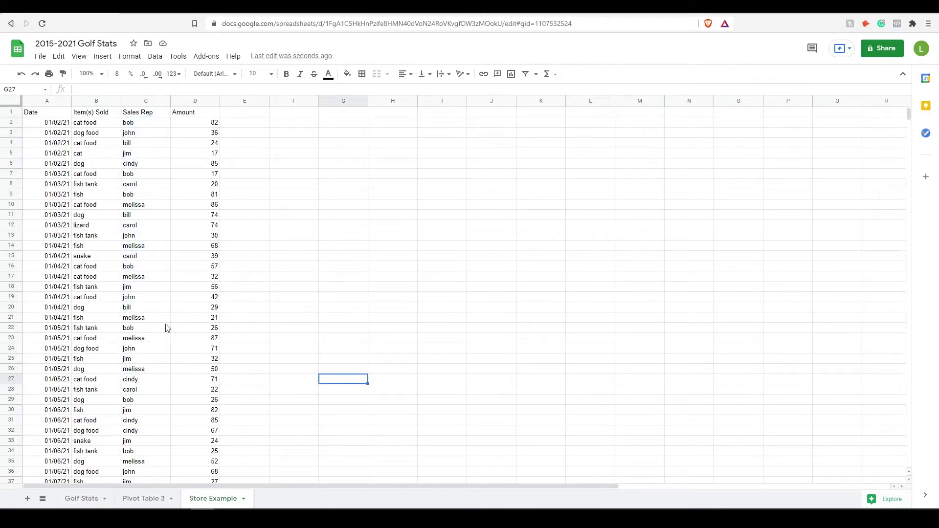
pyautogui.moveTo(89, 123); pyautogui.dragTo(93, 359)
pyautogui.click(343, 307)
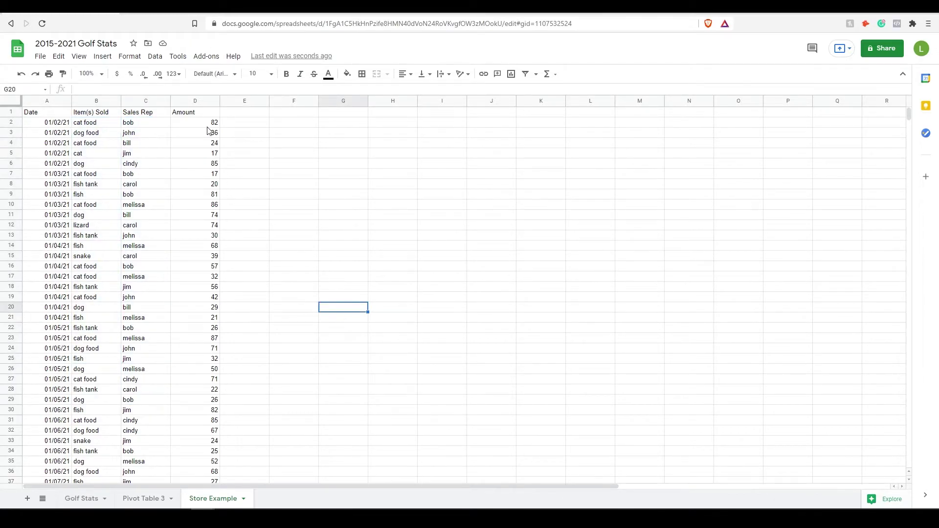
pyautogui.scroll(-5, 186, 220)
pyautogui.scroll(5, 204, 282)
pyautogui.click(305, 239)
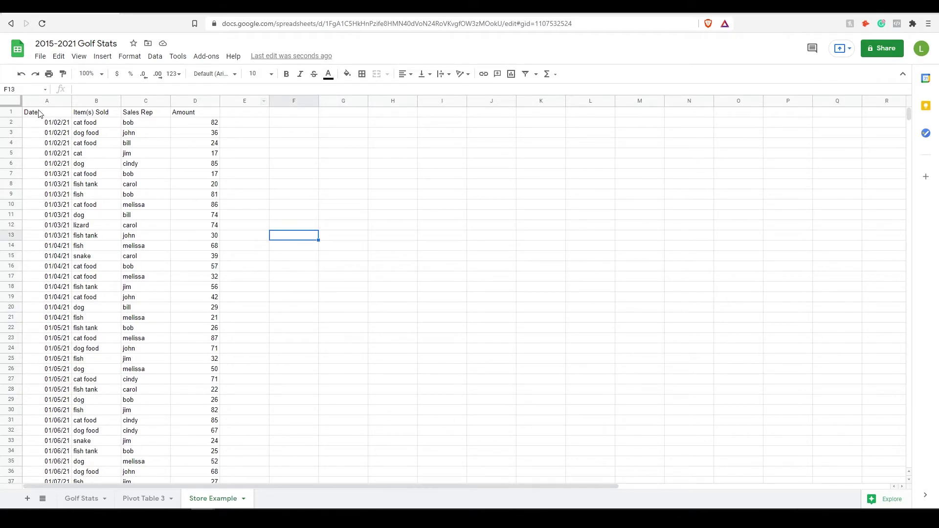
pyautogui.moveTo(40, 114); pyautogui.dragTo(190, 299)
# Create a pivot table on a new sheet from the selected Store Example data.
pyautogui.click(155, 57)
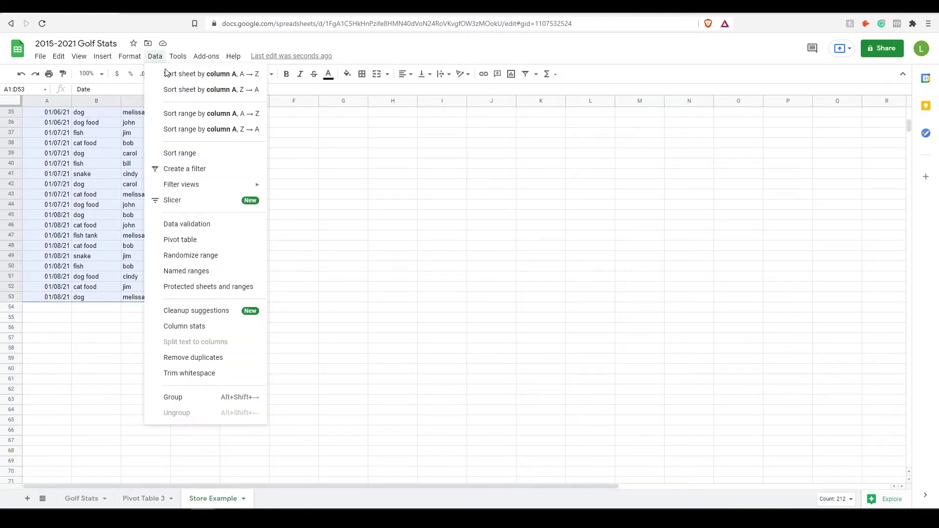
pyautogui.click(195, 241)
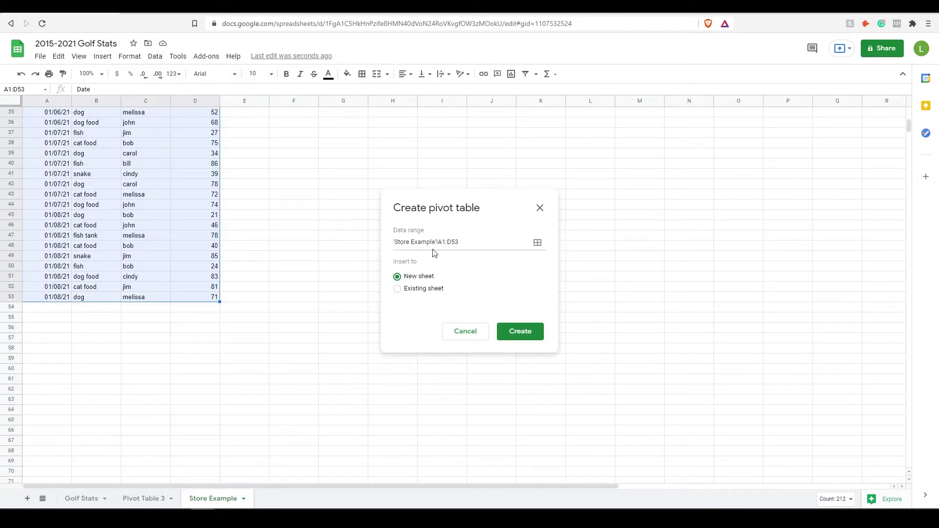
pyautogui.click(524, 334)
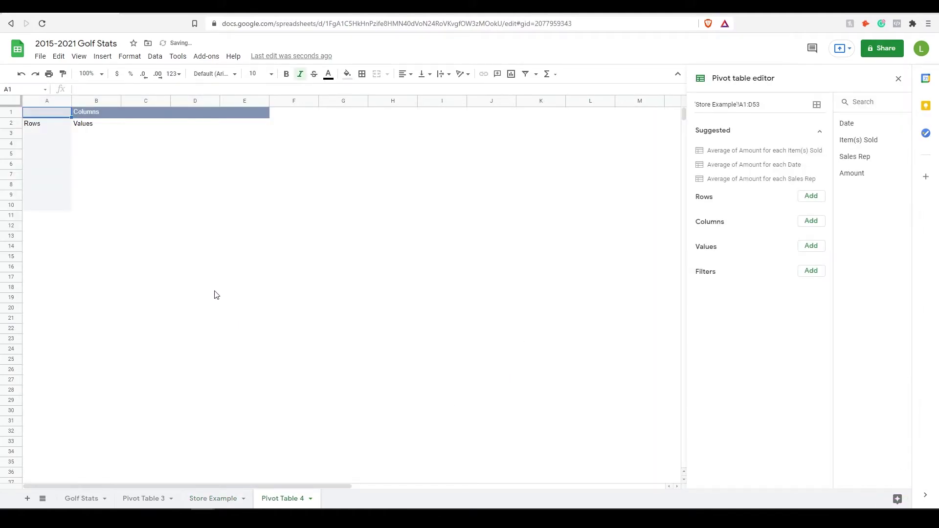
pyautogui.click(820, 131)
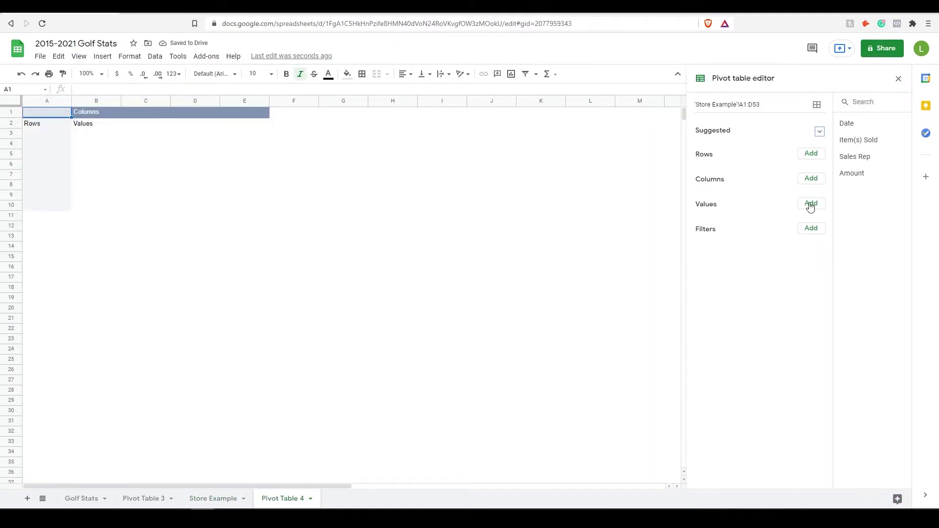
# Group the pivot rows by Sales Rep and the columns by Item(s) Sold.
pyautogui.click(810, 154)
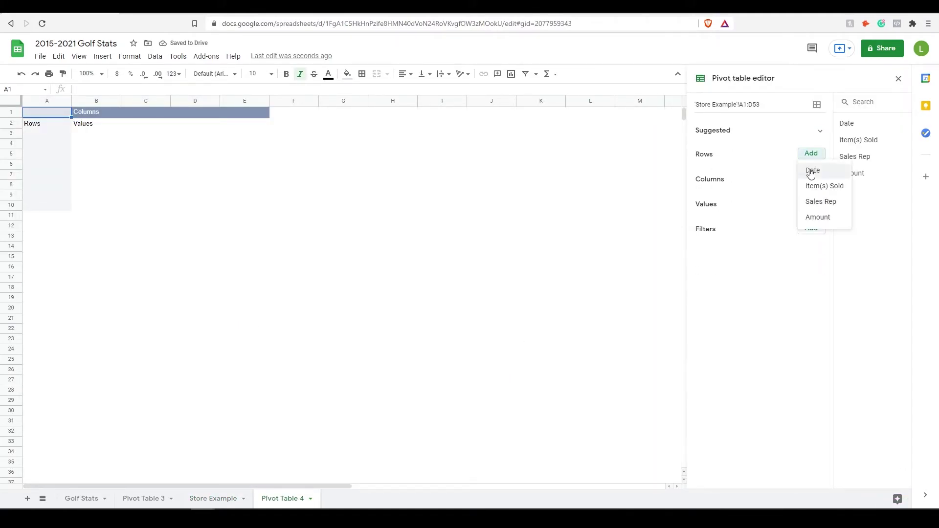
pyautogui.click(826, 199)
pyautogui.click(810, 244)
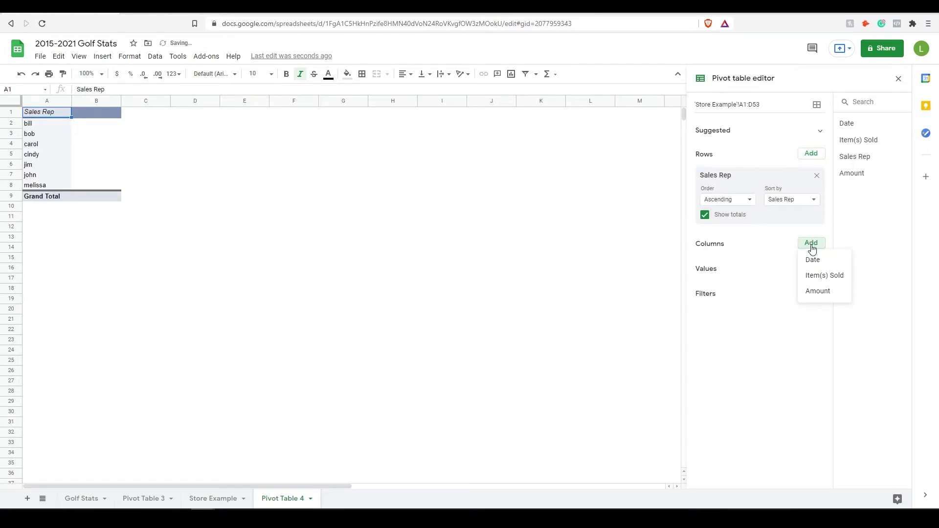
pyautogui.click(830, 276)
pyautogui.click(811, 332)
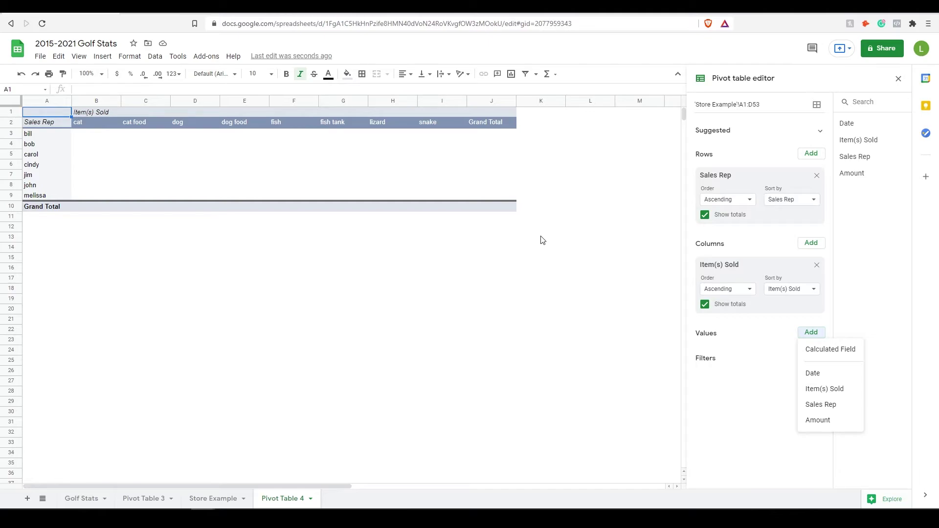
# Sum Amount for each rep and item, giving a 2559 grand total.
pyautogui.click(818, 421)
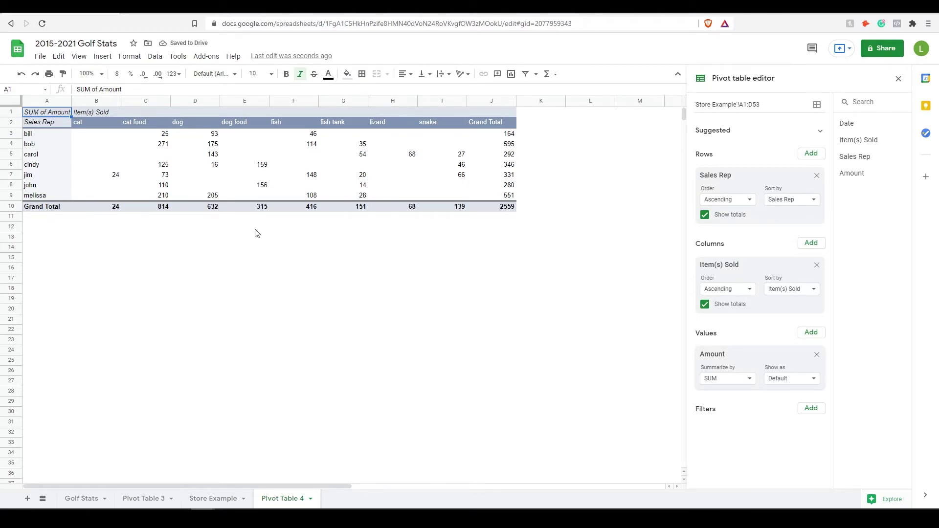
pyautogui.moveTo(38, 139); pyautogui.dragTo(489, 133)
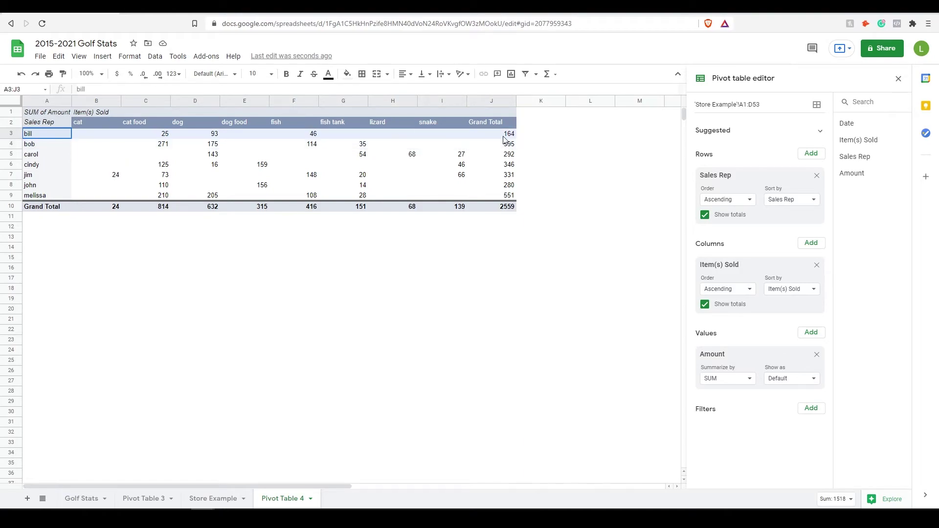
pyautogui.click(562, 281)
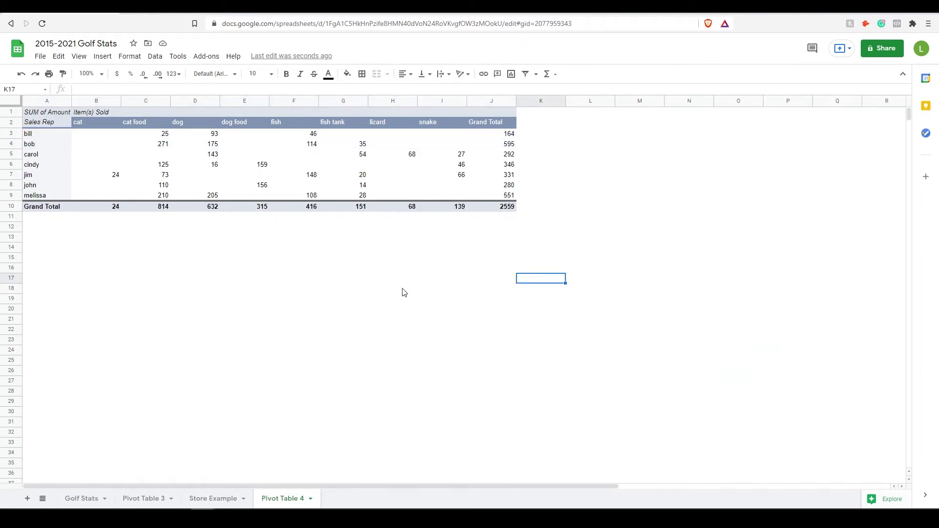
# Inspect the cat and lizard column figures in the store pivot table.
pyautogui.click(76, 123)
pyautogui.click(137, 259)
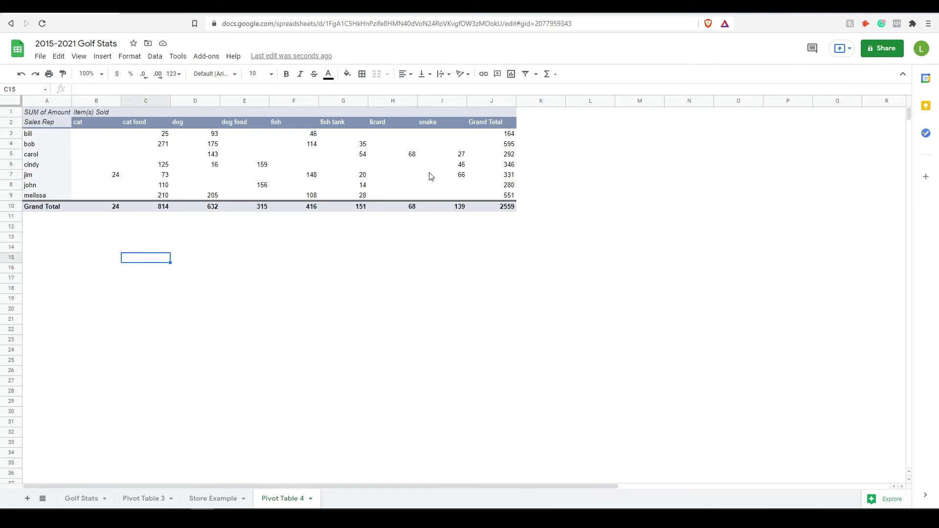
pyautogui.moveTo(378, 139); pyautogui.dragTo(391, 195)
pyautogui.click(421, 261)
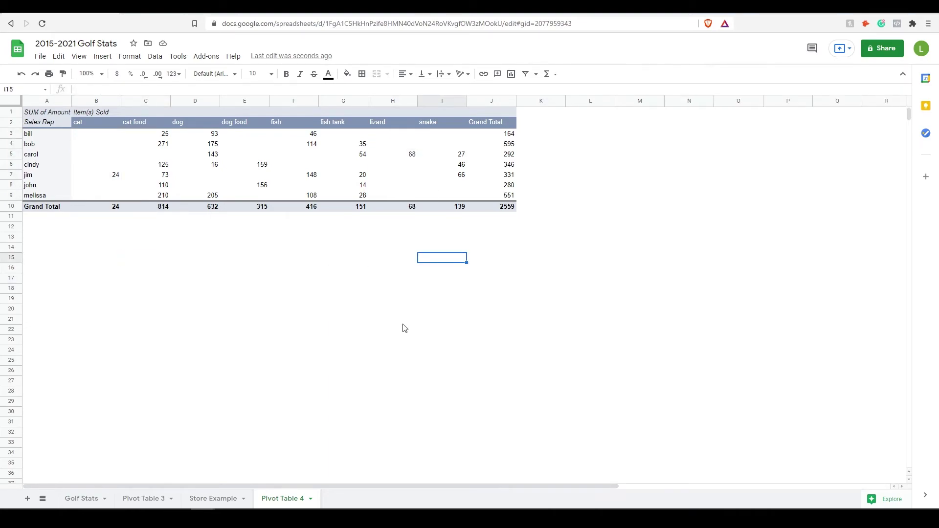
pyautogui.click(400, 187)
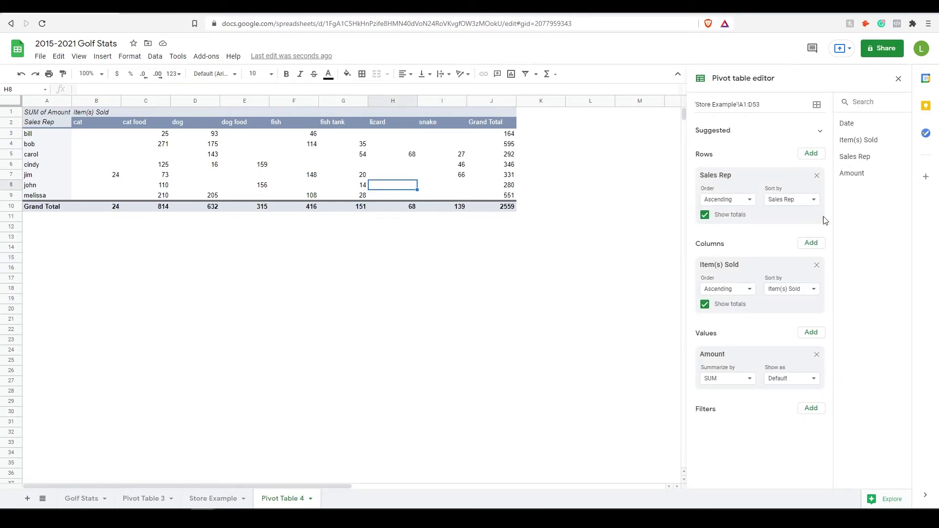
pyautogui.click(808, 155)
# Add Date as a second row grouping, then collapse every Sales Rep to its total (2393 overall).
pyautogui.click(812, 171)
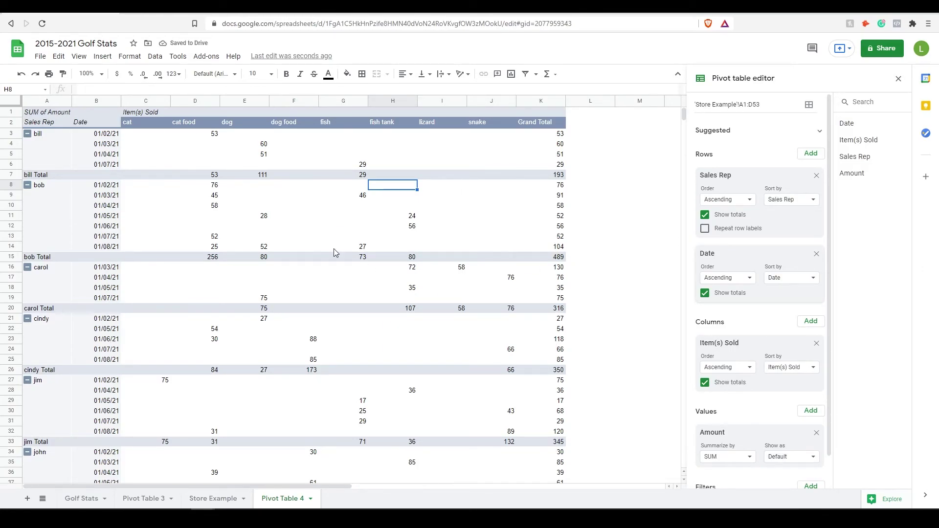
pyautogui.rightClick(31, 134)
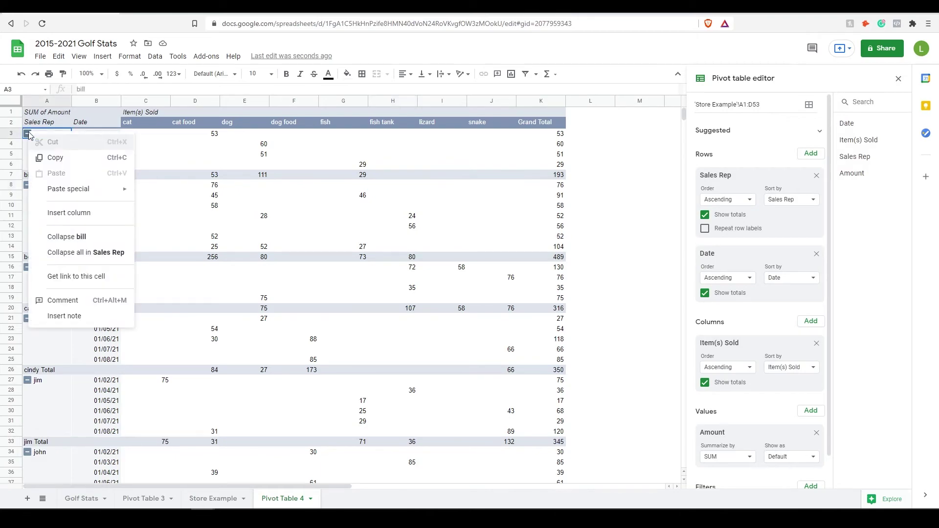
pyautogui.click(83, 255)
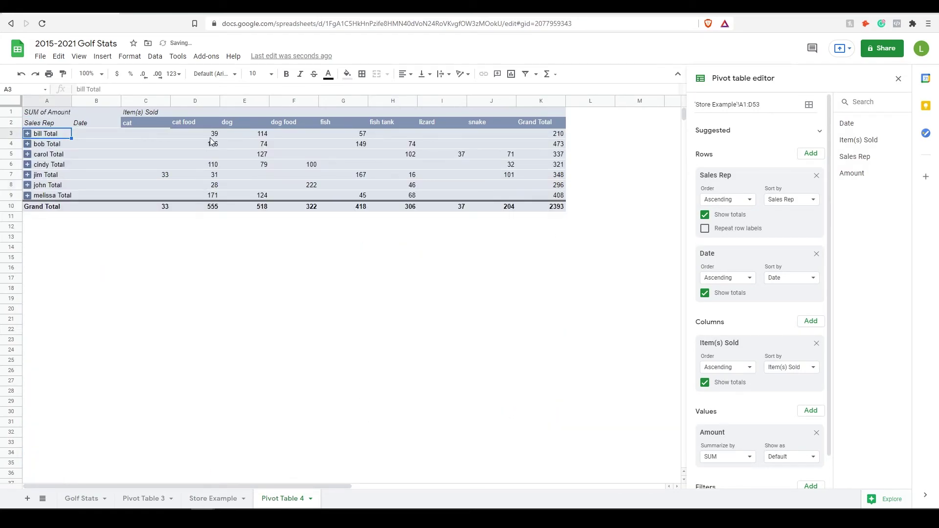
pyautogui.moveTo(210, 124); pyautogui.dragTo(215, 211)
pyautogui.click(292, 271)
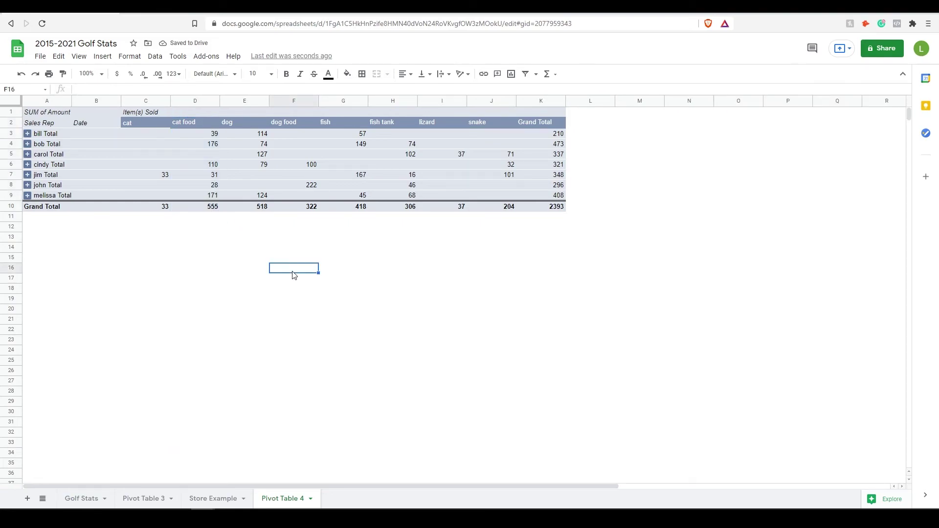
pyautogui.click(322, 177)
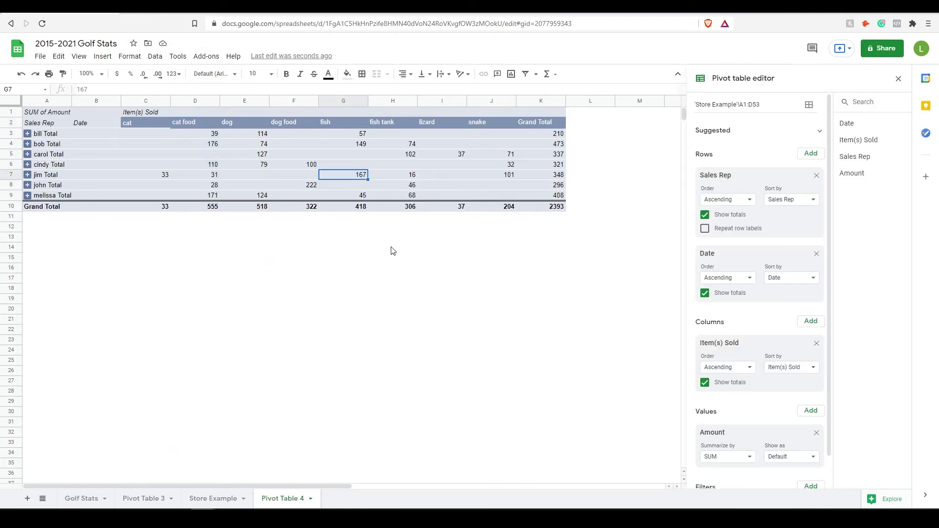